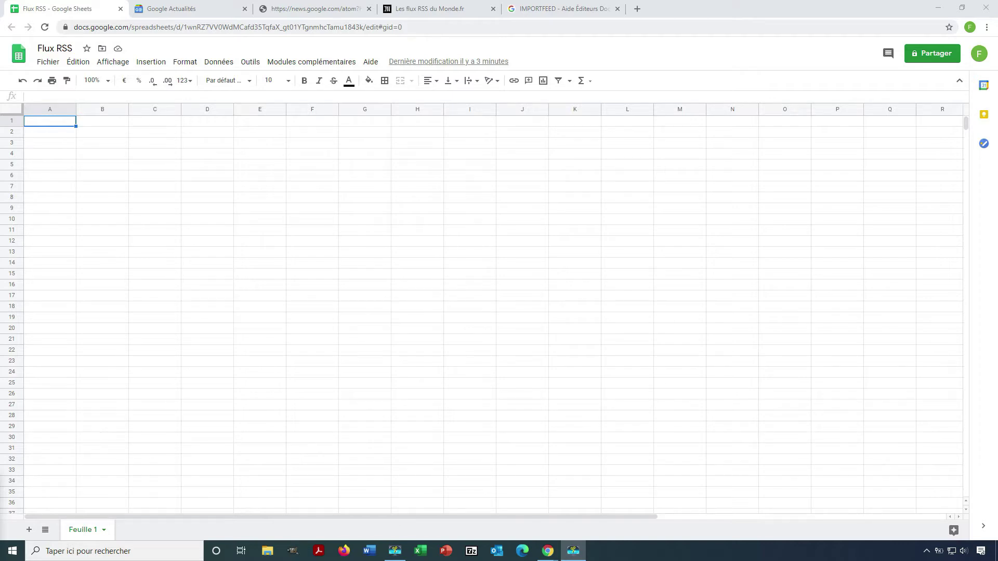
Step: Switch from the empty Flux RSS sheet to the Google Actualités news page
click(184, 9)
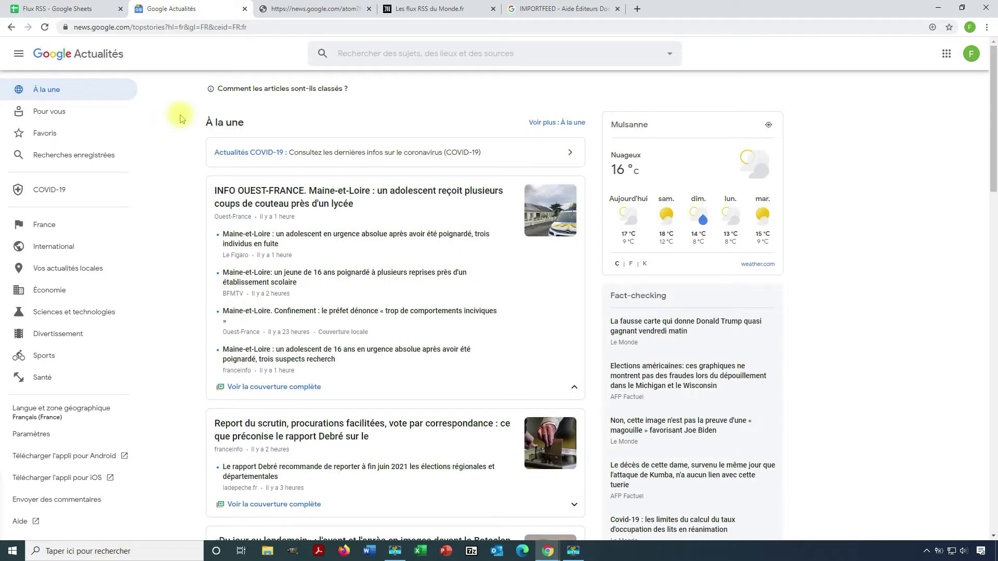
Step: Copy the web address of the Google News Atom XML feed
click(281, 7)
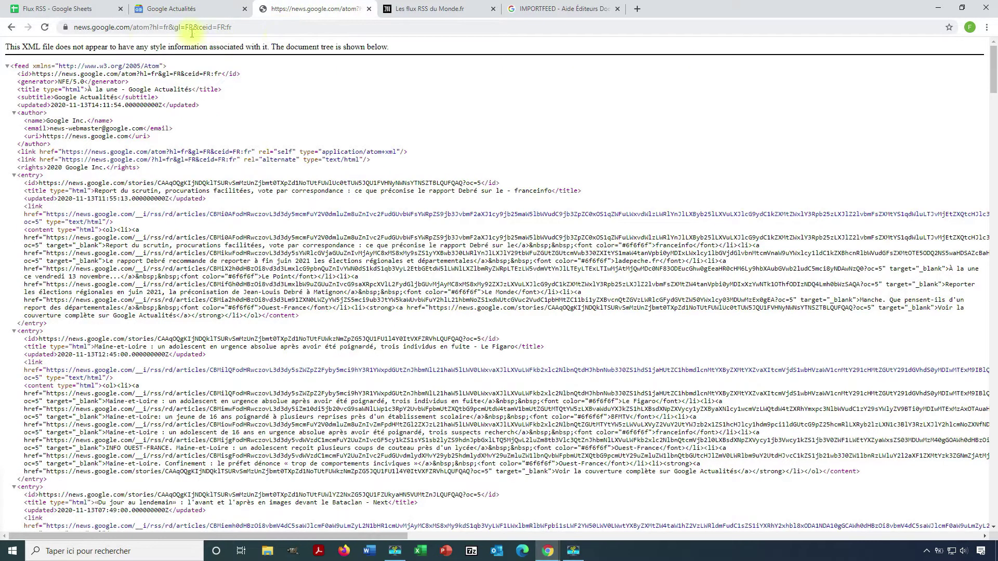
click(78, 27)
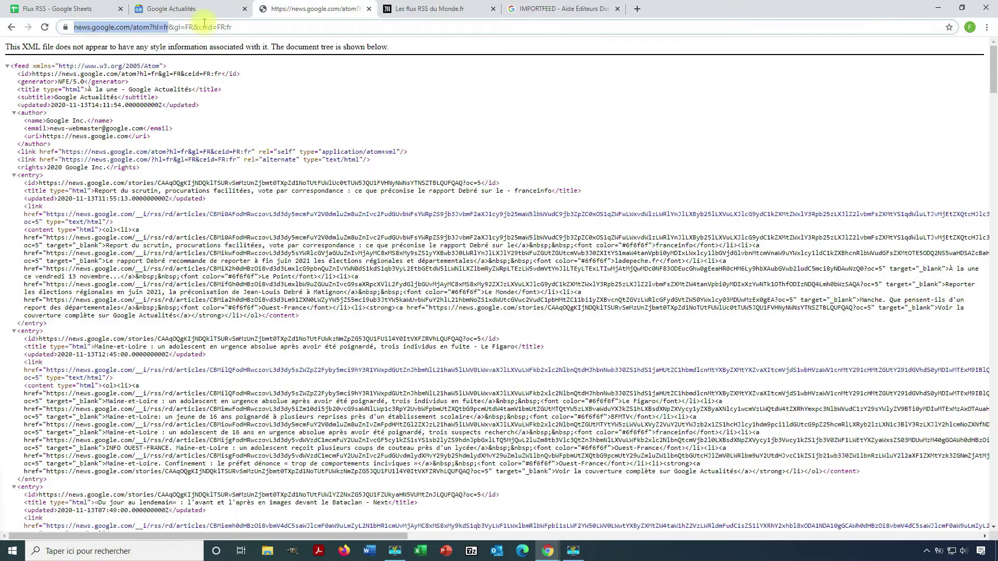
click(225, 9)
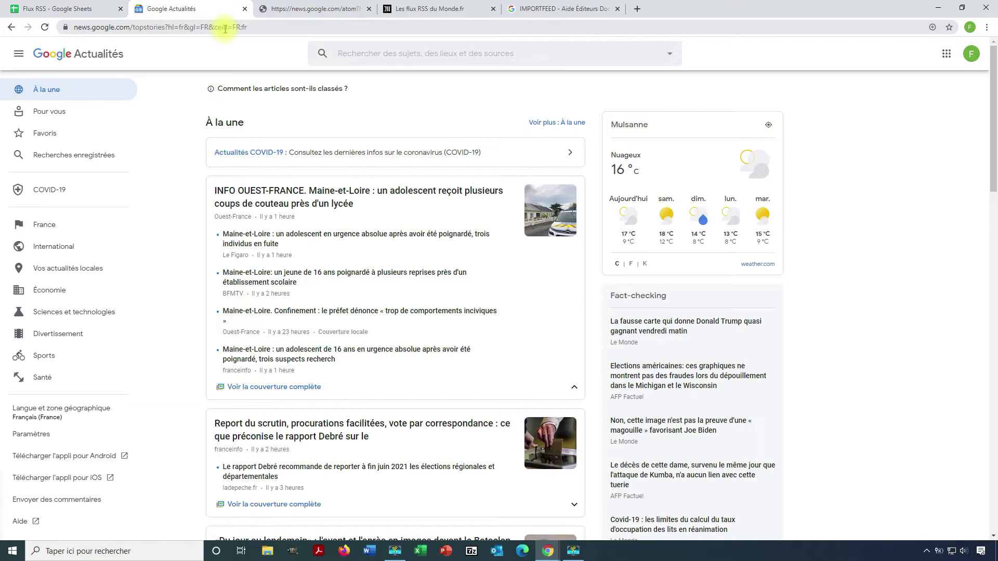
click(317, 8)
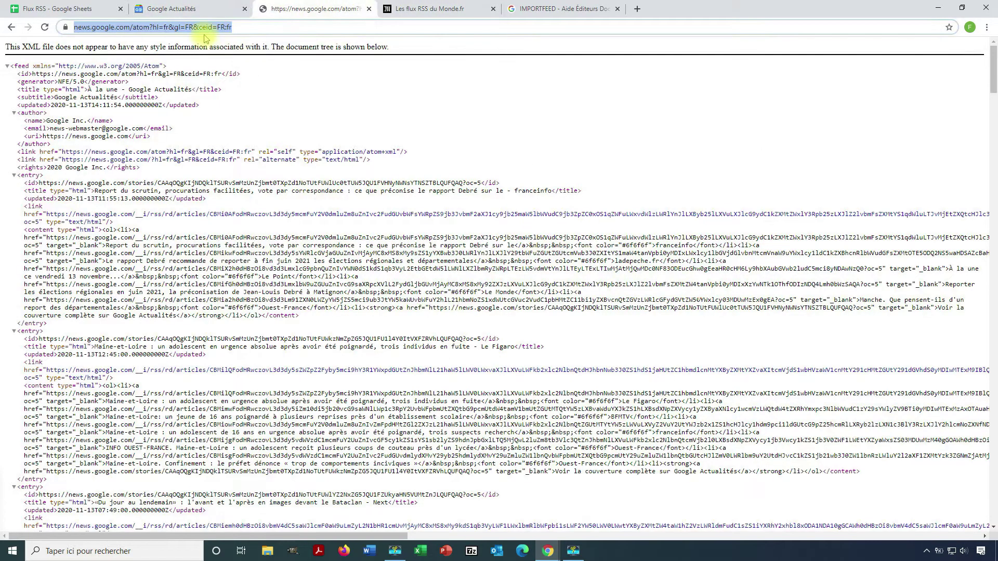
right_click(201, 30)
click(228, 85)
Step: Look over Le Monde's RSS feed article, then bring up the IMPORTFEED help page
click(431, 8)
scroll(354, 154, down, 1)
scroll(353, 155, up, 1)
scroll(284, 156, up, 2)
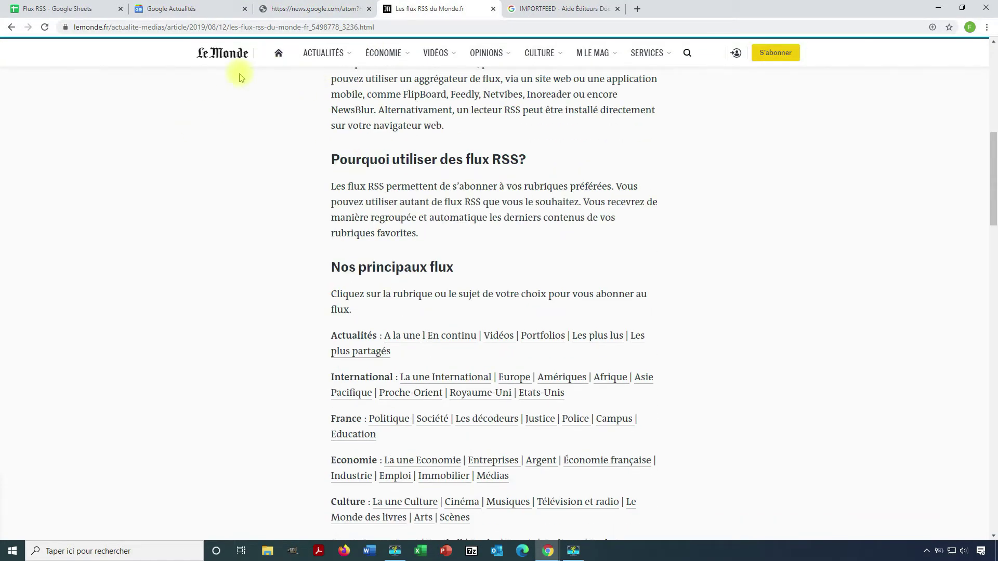
scroll(390, 171, down, 1)
scroll(540, 268, down, 2)
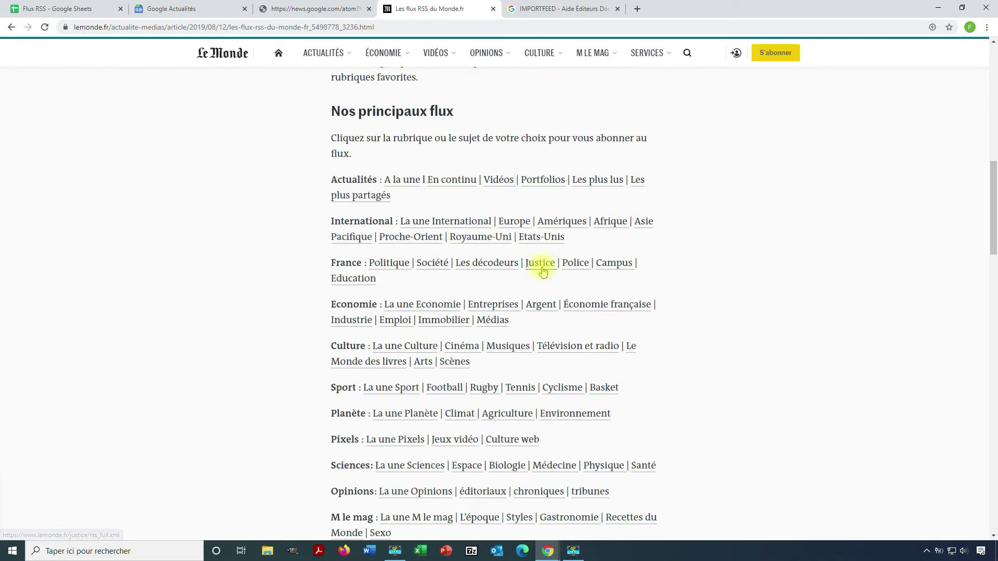
click(551, 9)
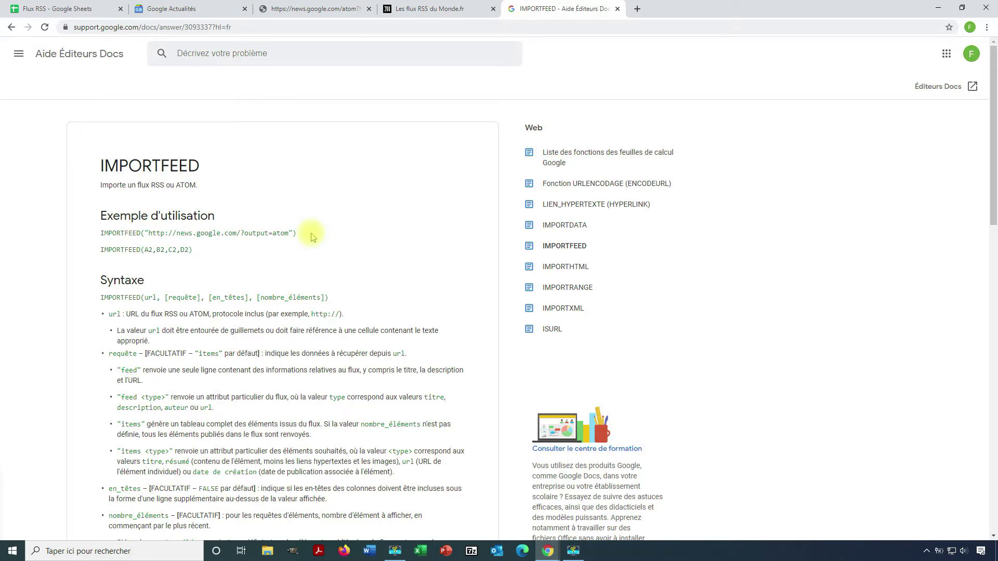
Step: Leave the IMPORTFEED help page and return to the empty Flux RSS spreadsheet
scroll(313, 235, down, 1)
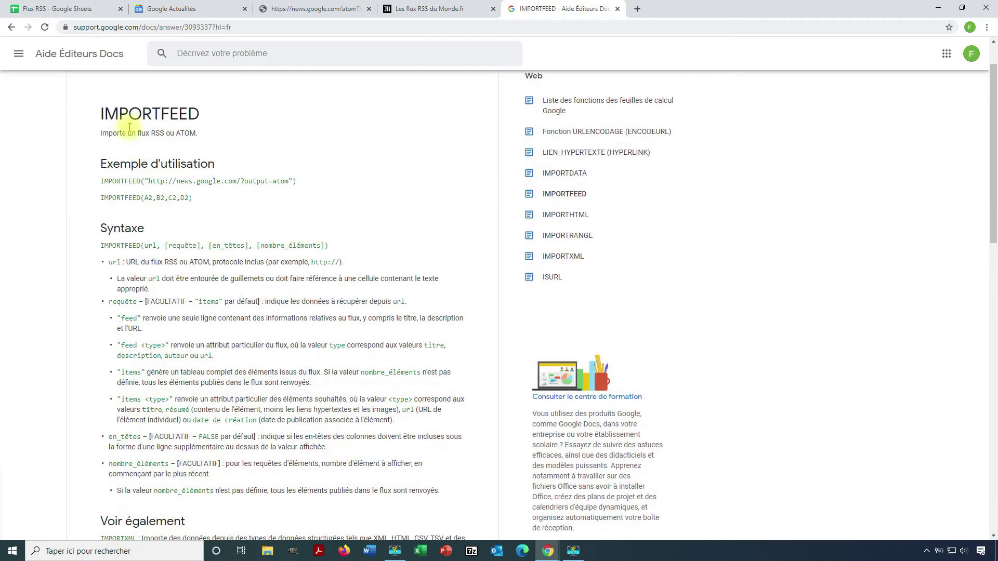
click(61, 10)
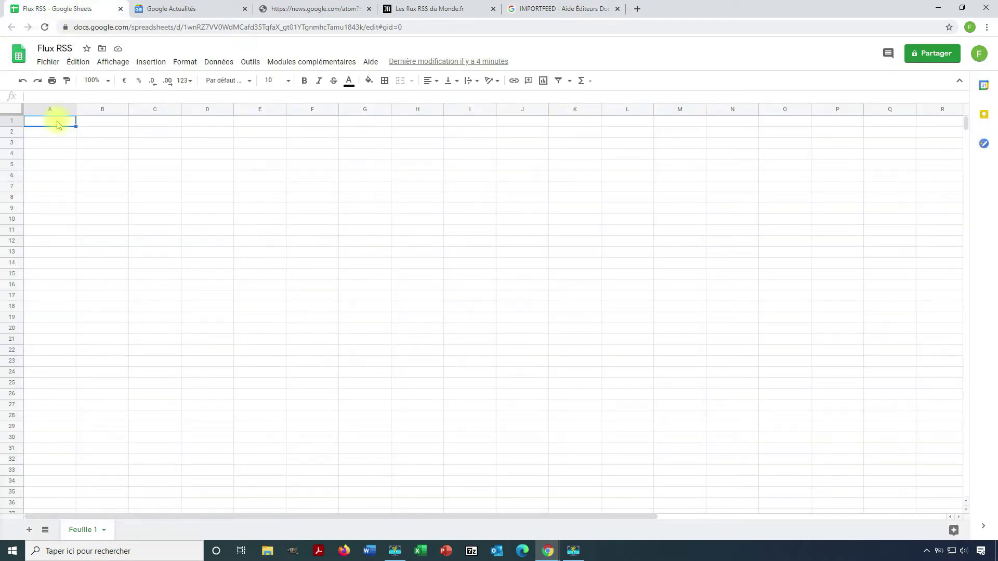
Step: Start =importfeed("…"; in A1 with the pasted Google News Atom feed address
text(=i)
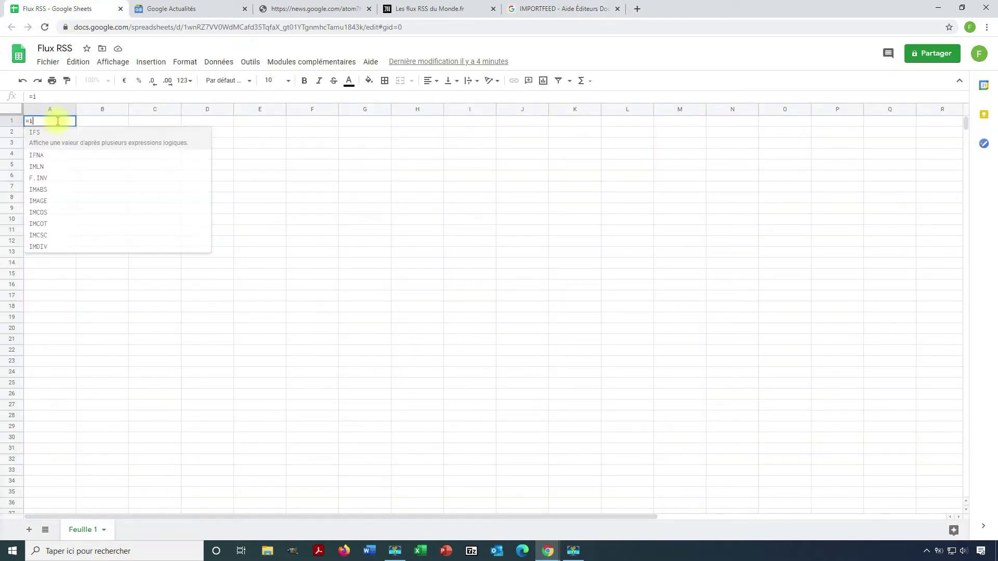
text(mpport)
key(BackSpace)
key(BackSpace)
key(BackSpace)
text(ortfeed()
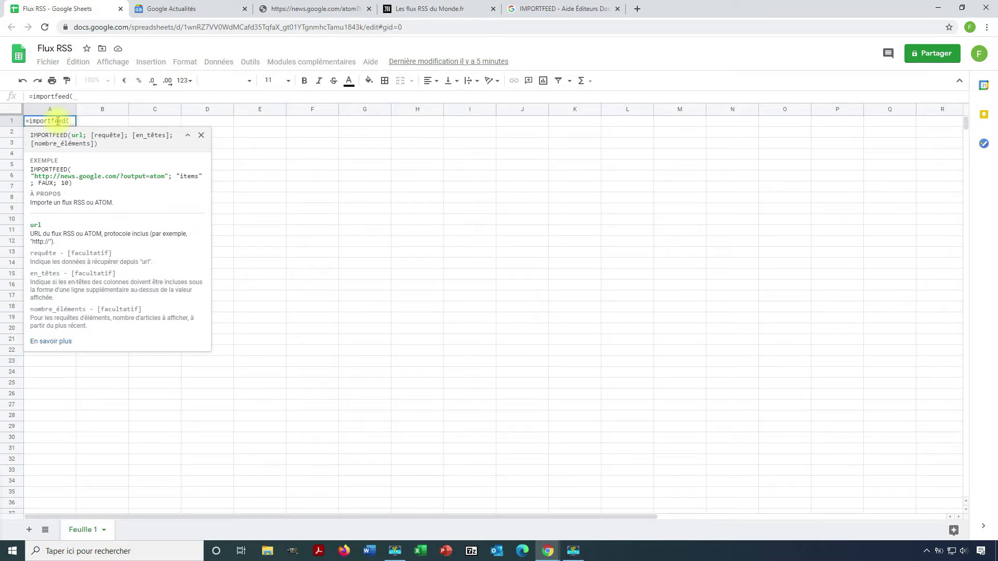
text("")
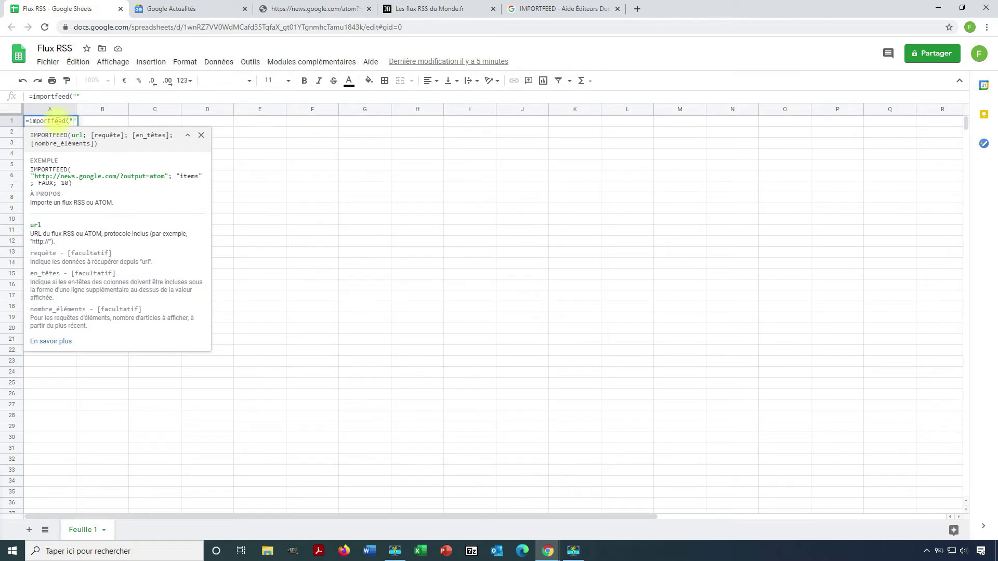
text(https://news.google.com/atom?hl=fr&gl=FR&ceid=FR:fr)
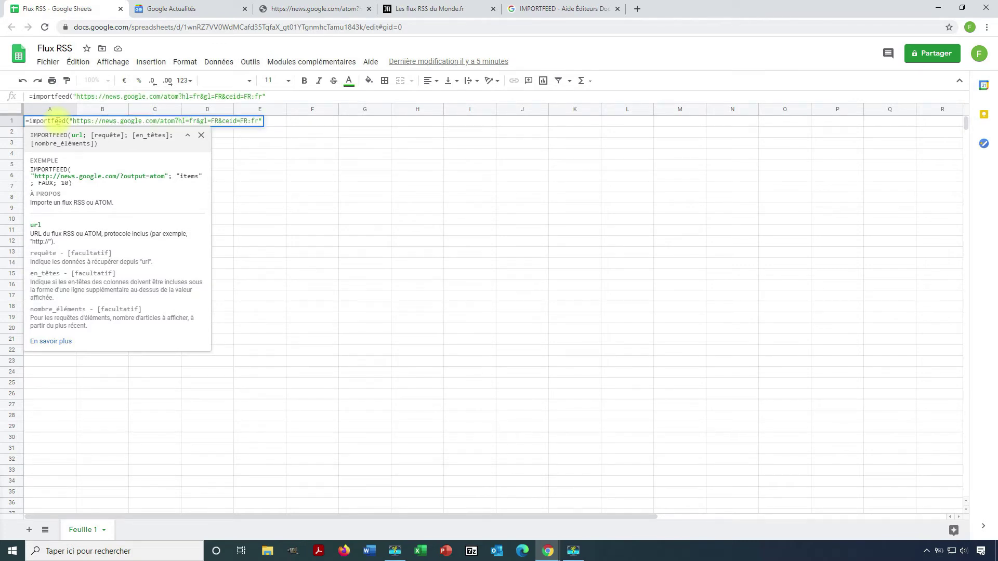
click(309, 12)
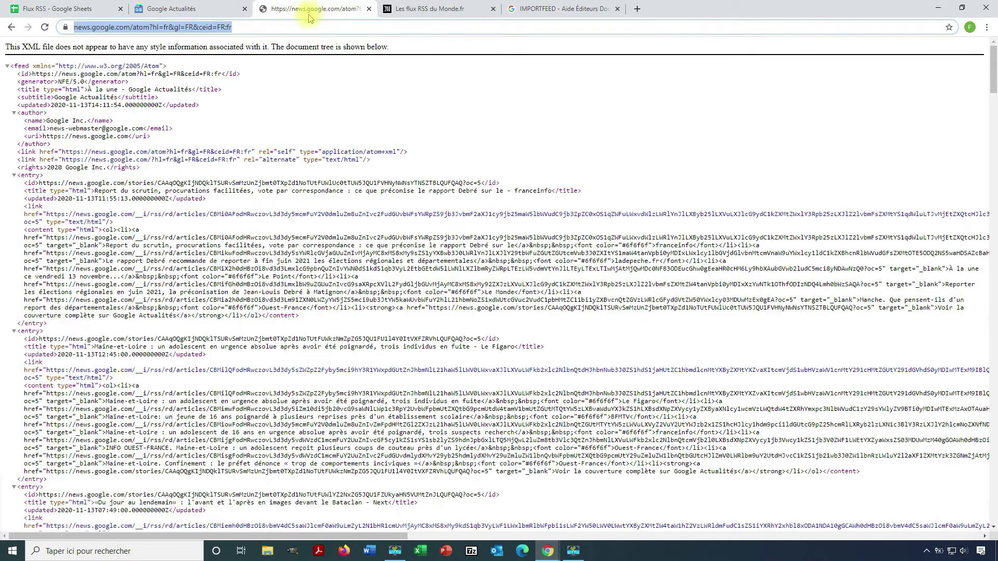
click(54, 10)
text(=importfeed("https://news.google.com/atom?hl=fr&gl=FR&ceid=FR:fr)
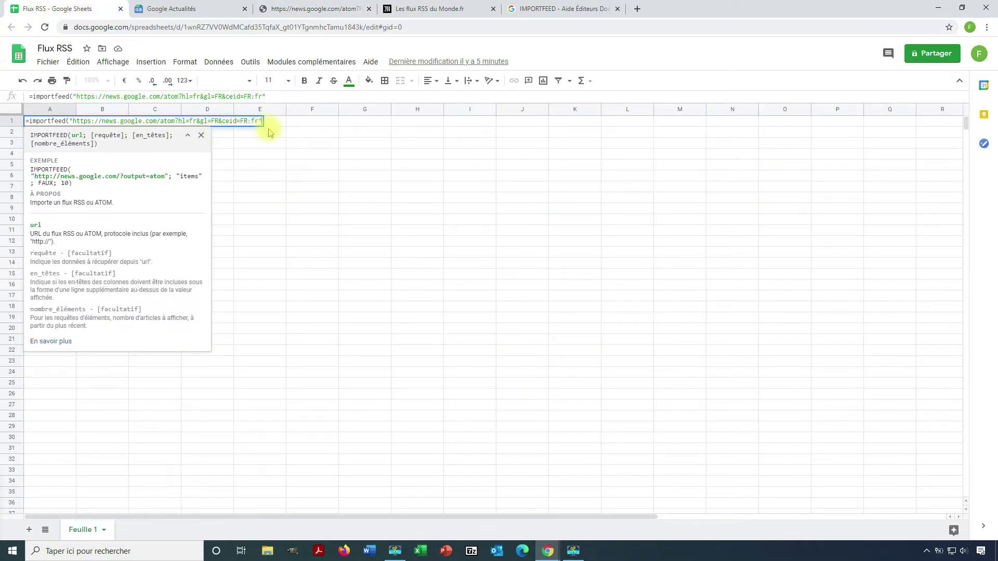
text(;)
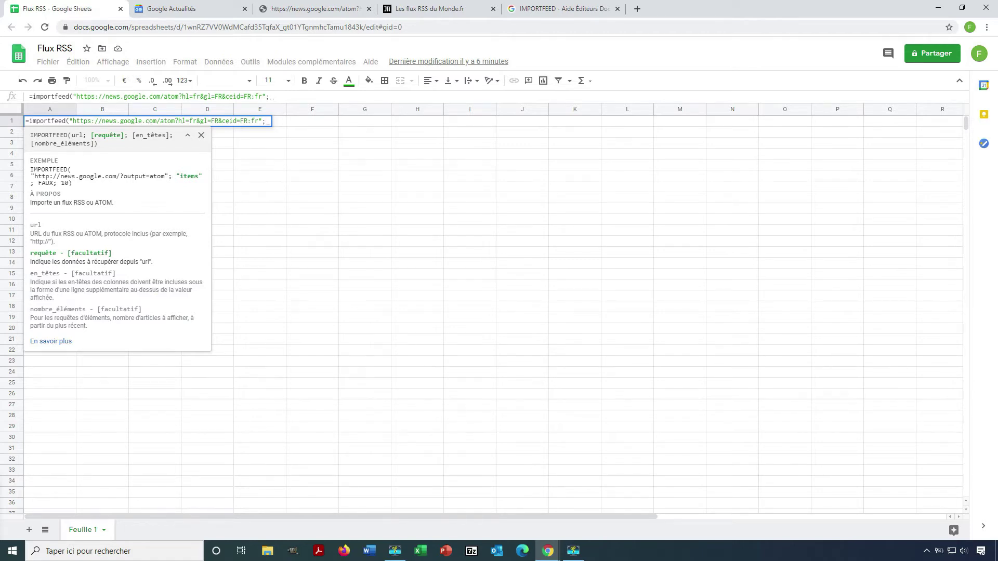
Step: On the IMPORTFEED help page, study the requête argument and its items option
click(541, 8)
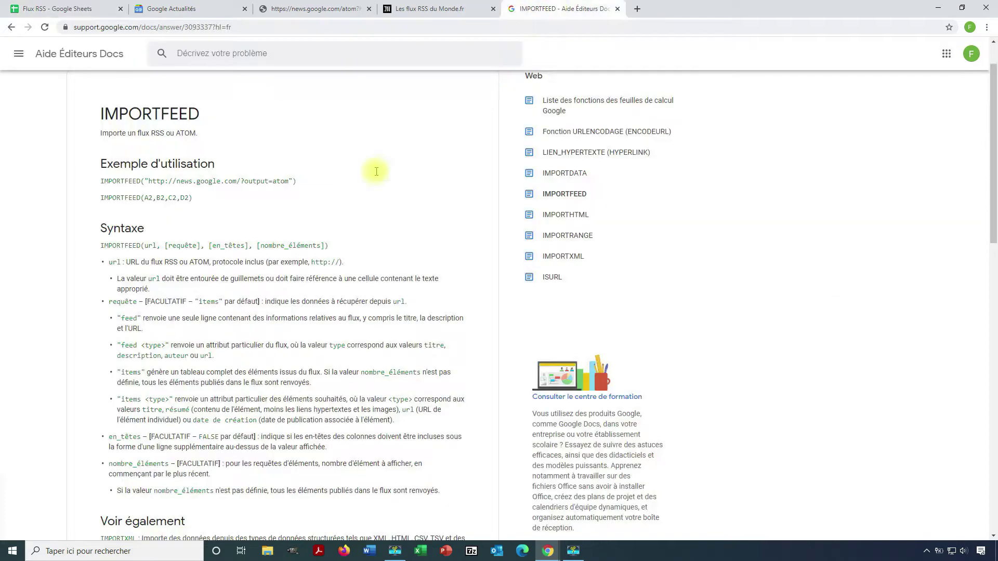
drag(106, 302, 365, 329)
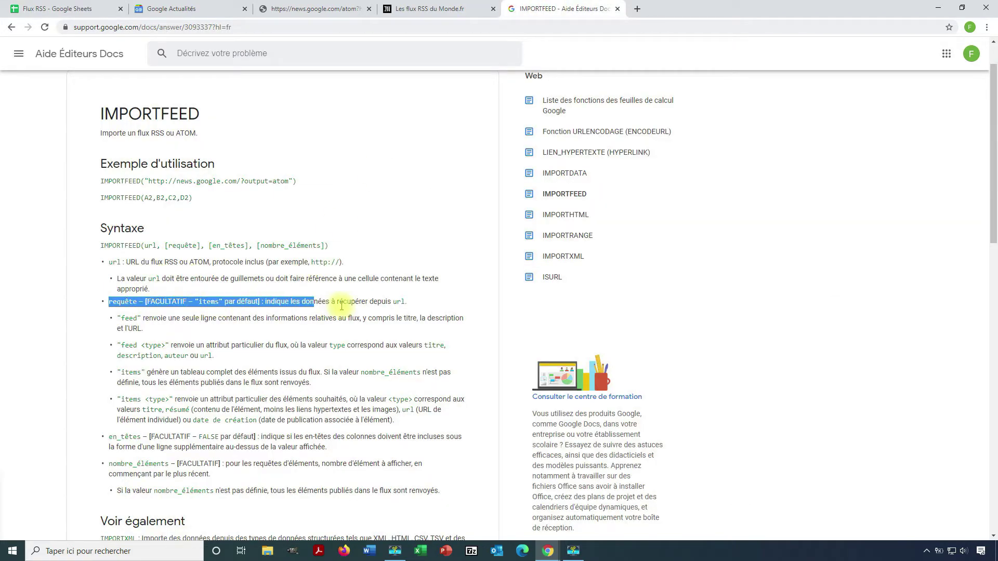
drag(129, 345, 445, 347)
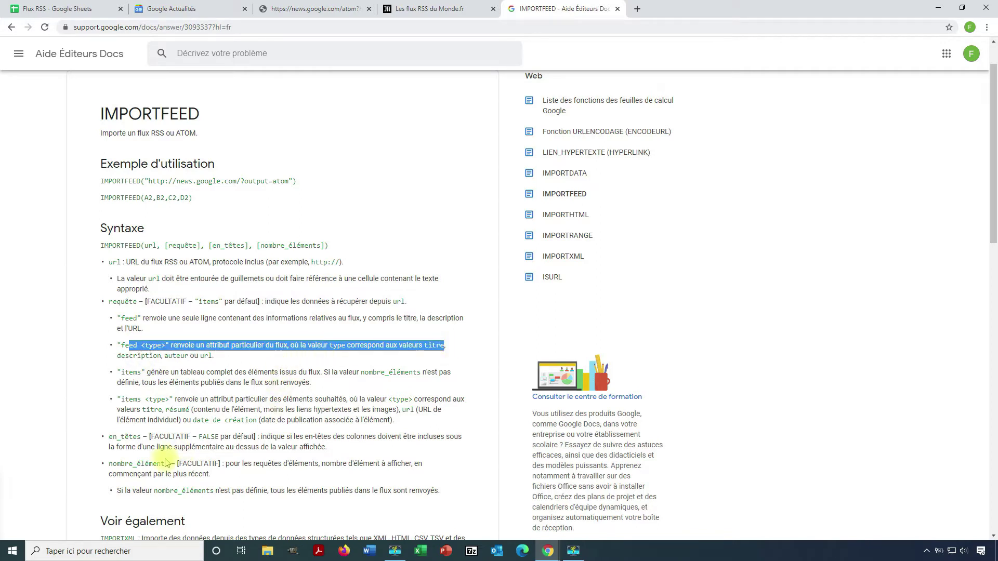
drag(151, 412, 363, 416)
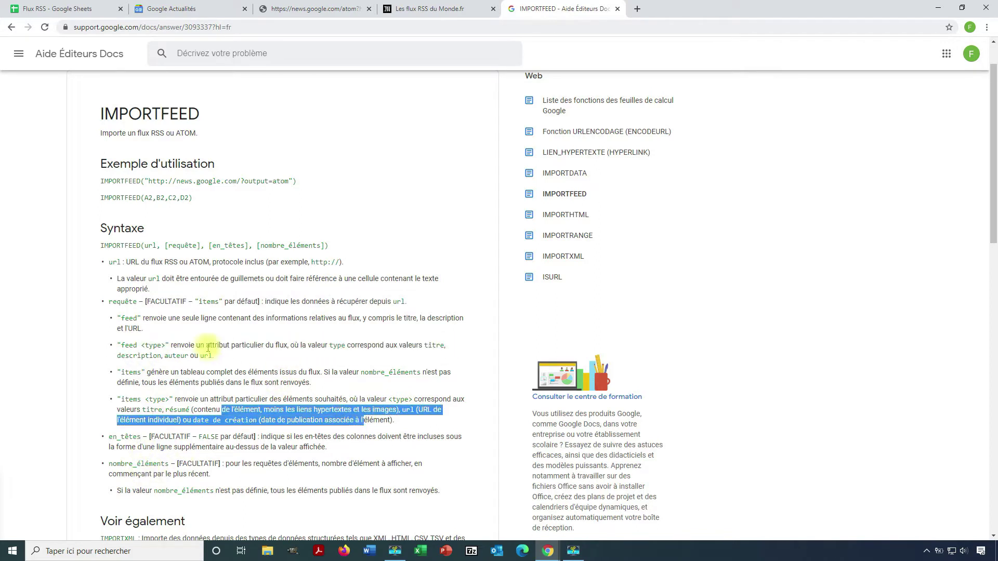
click(175, 356)
drag(166, 372, 322, 399)
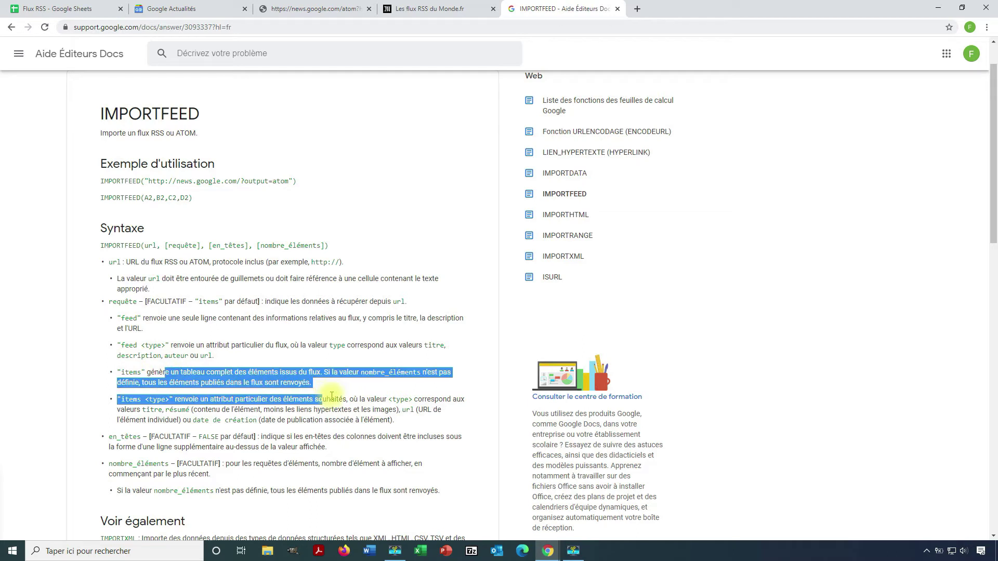
click(196, 346)
drag(117, 372, 148, 372)
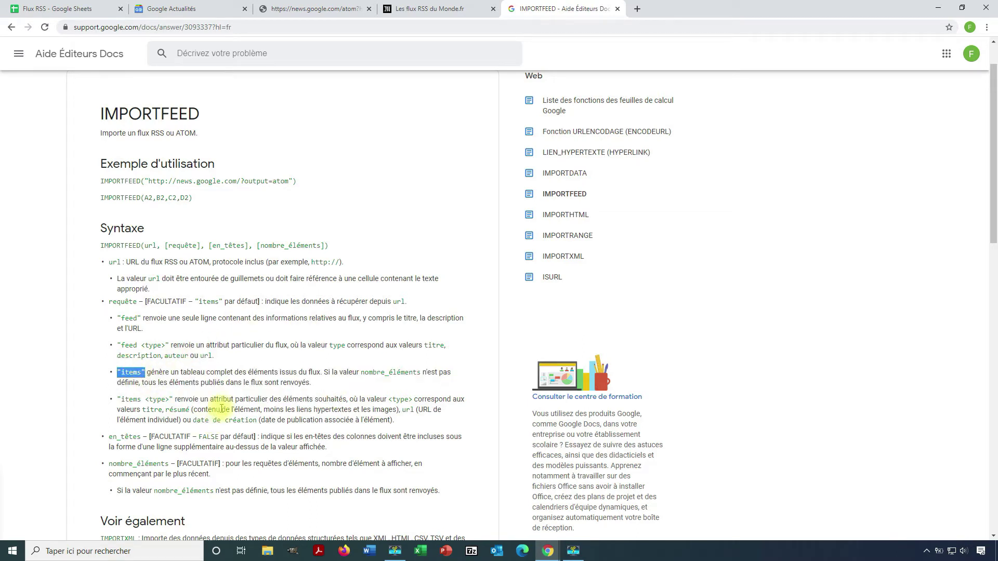
Step: Scroll through the help page's worked examples, then return to the Flux RSS spreadsheet
scroll(222, 409, down, 1)
scroll(222, 409, down, 1)
scroll(234, 364, up, 1)
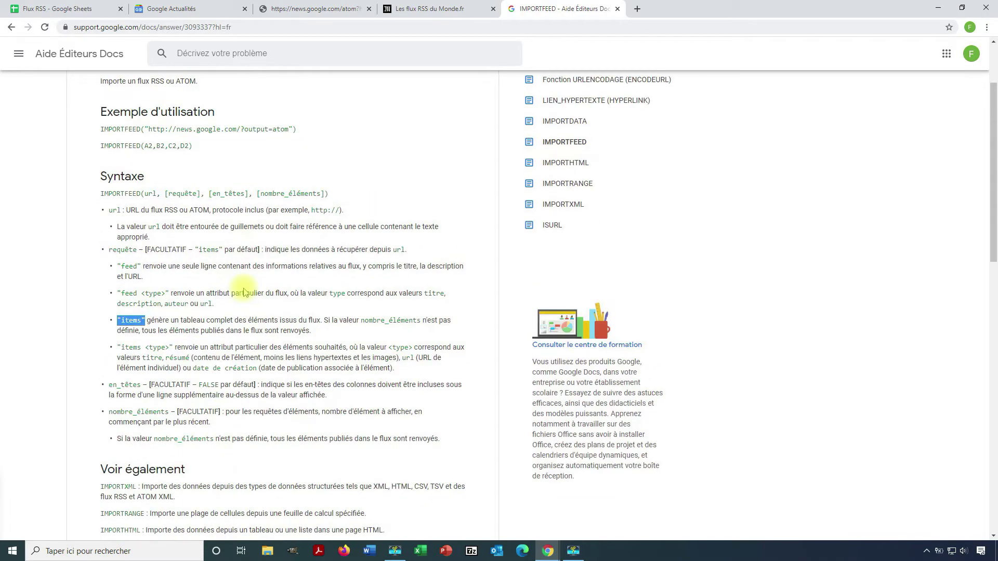
scroll(244, 293, down, 6)
scroll(245, 292, down, 2)
scroll(262, 352, down, 2)
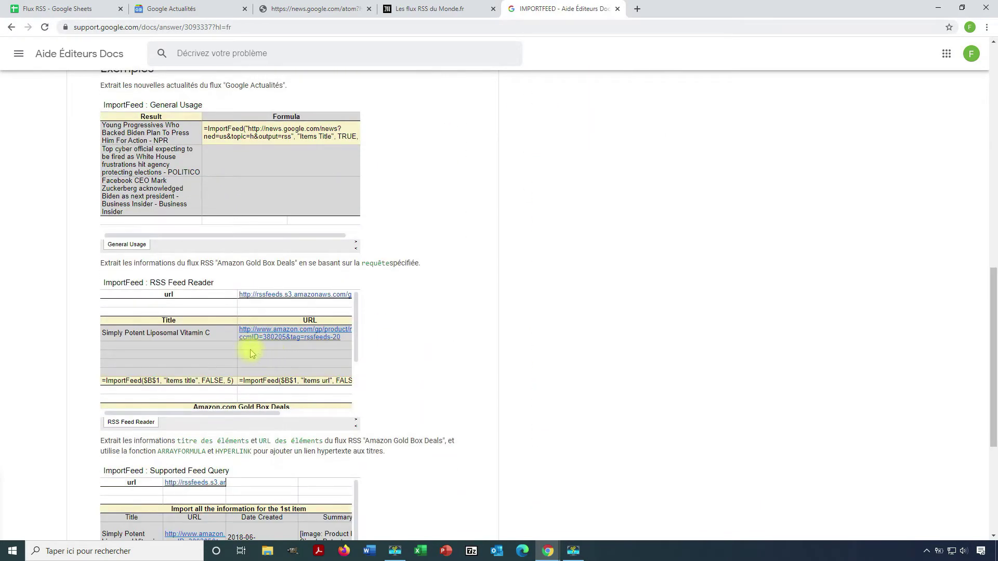
scroll(249, 350, down, 2)
scroll(78, 305, down, 2)
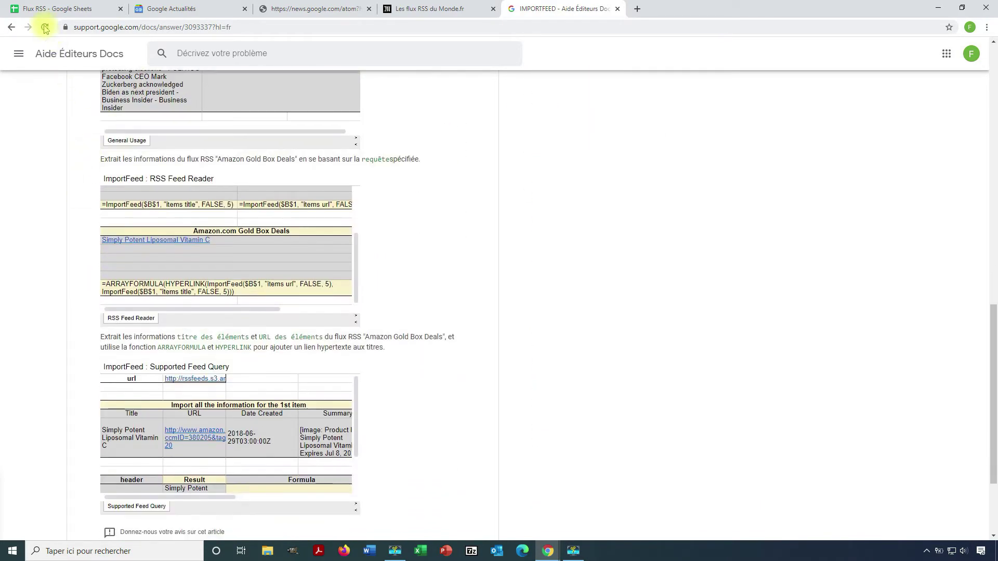
click(39, 9)
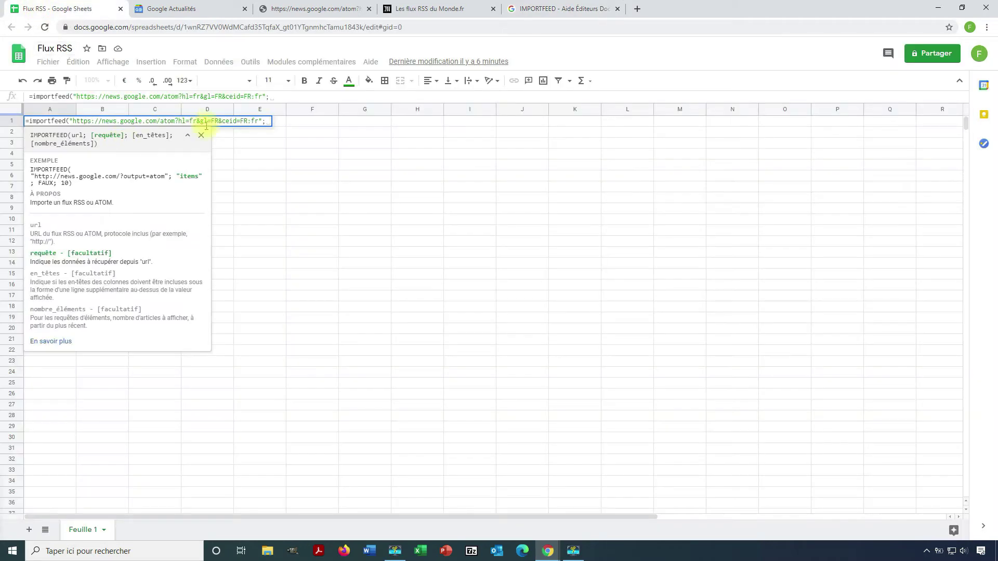
Step: Add the "items" query argument after the feed URL in A1's IMPORTFEED formula
click(266, 122)
text("items")
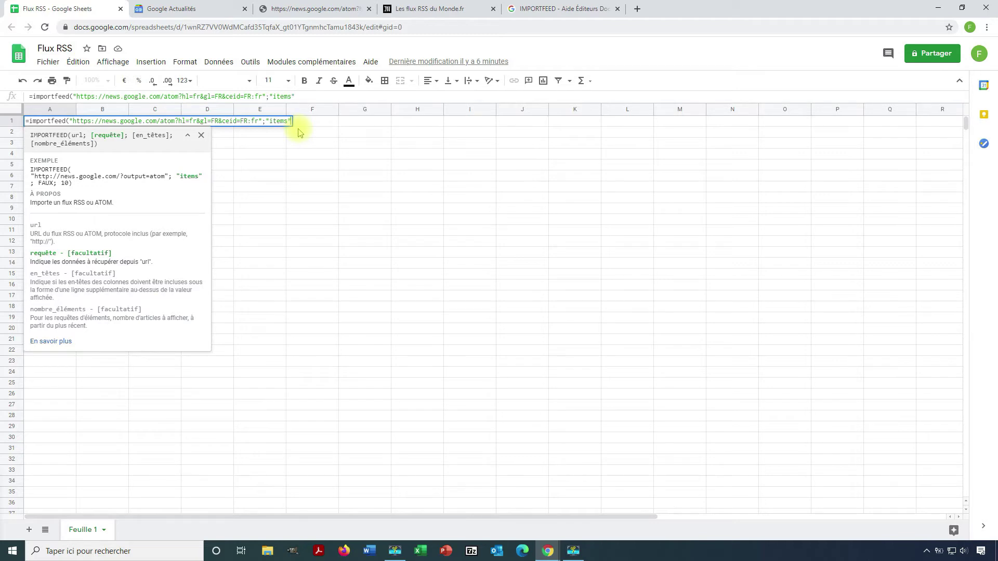
text(;)
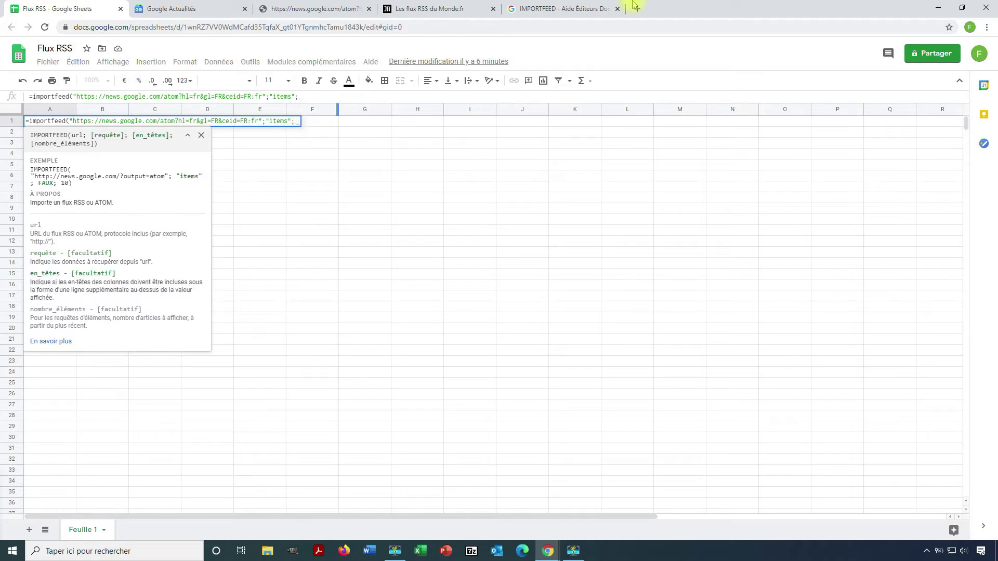
click(569, 10)
scroll(161, 306, up, 2)
Step: Read the en_têtes and nombre_éléments parameters in Syntaxe, then go back to the formula
scroll(504, 263, up, 1)
scroll(450, 291, up, 6)
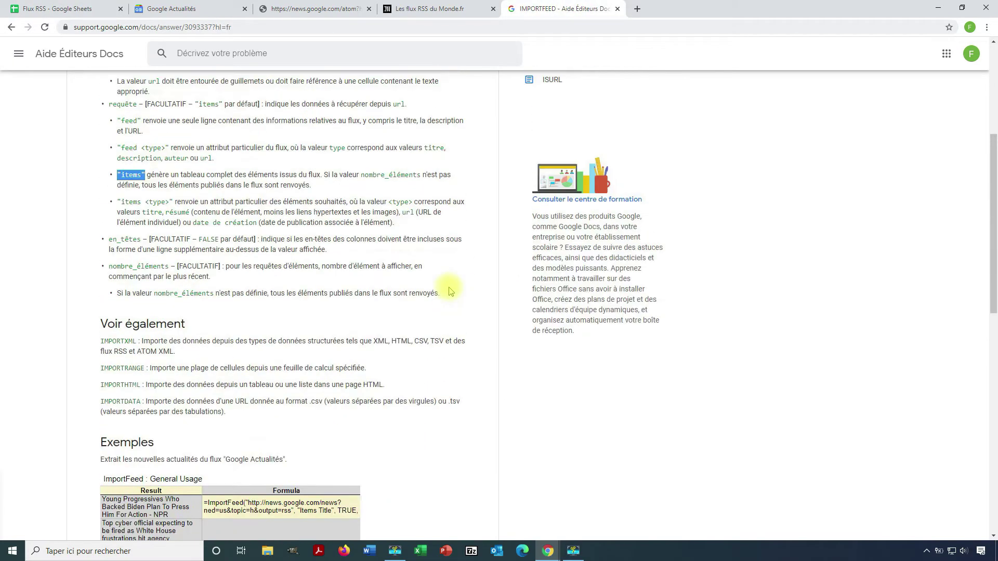
scroll(213, 332, up, 3)
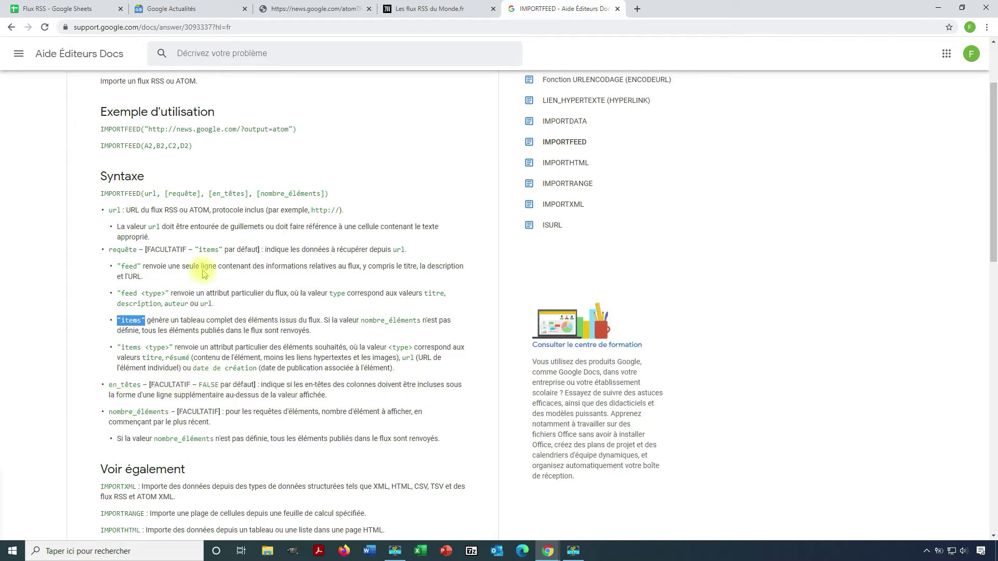
click(62, 9)
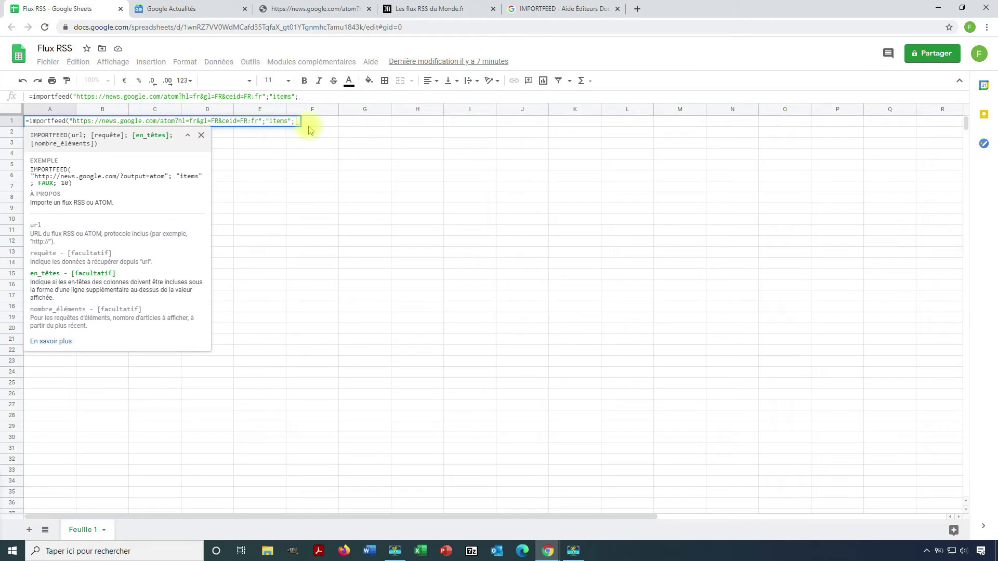
Step: Close the A1 formula with FAUX for no header row and a 25-item limit
text(FAUX)
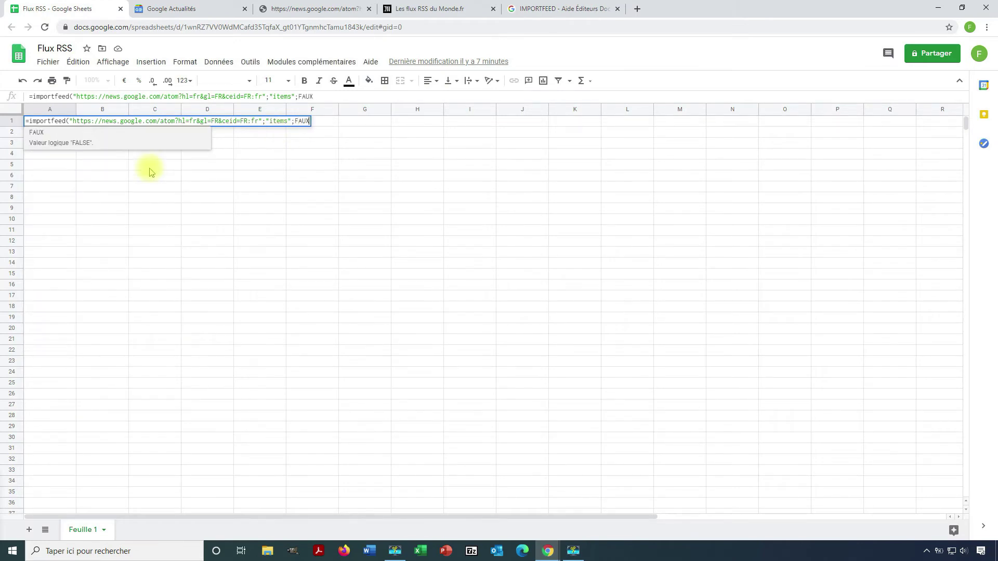
text(;)
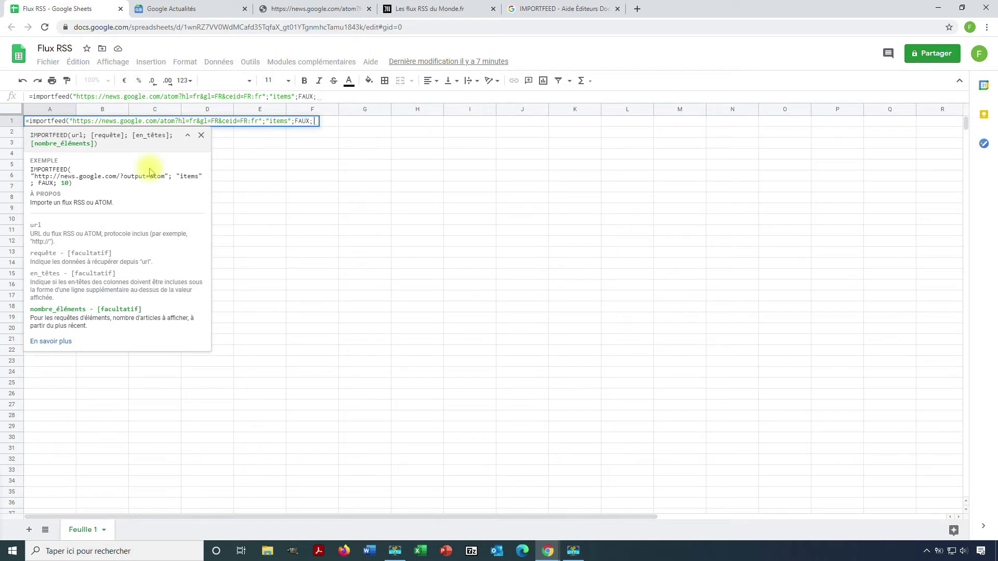
text(25)
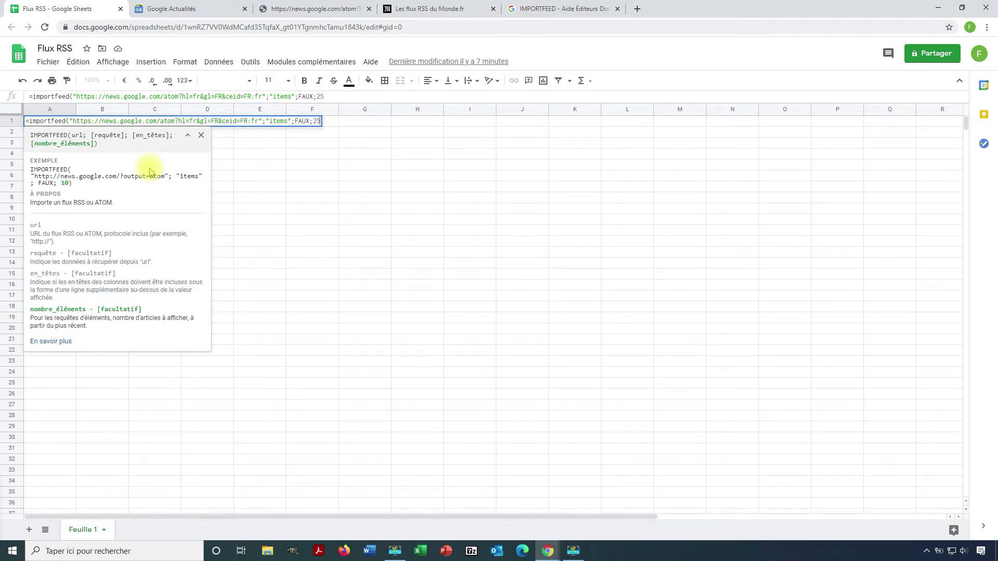
text())
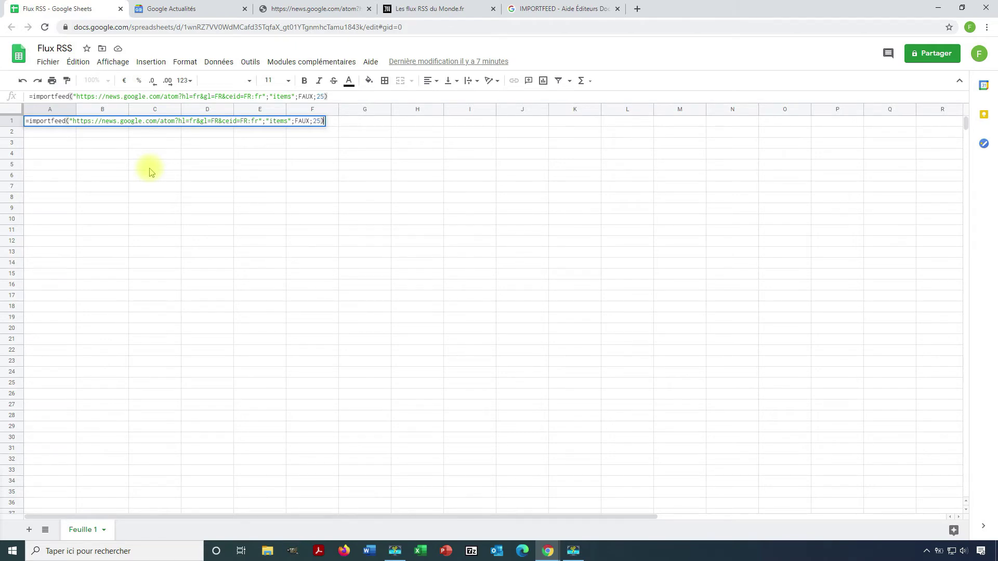
Step: Commit the formula to import 25 Google News items, and widen column A for full headlines
key(Return)
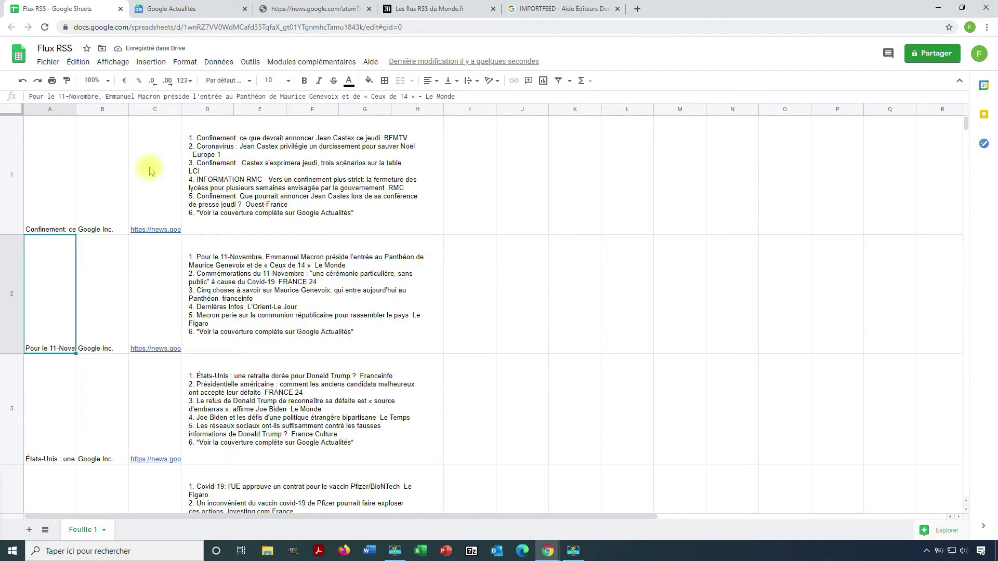
mouse_move(155, 229)
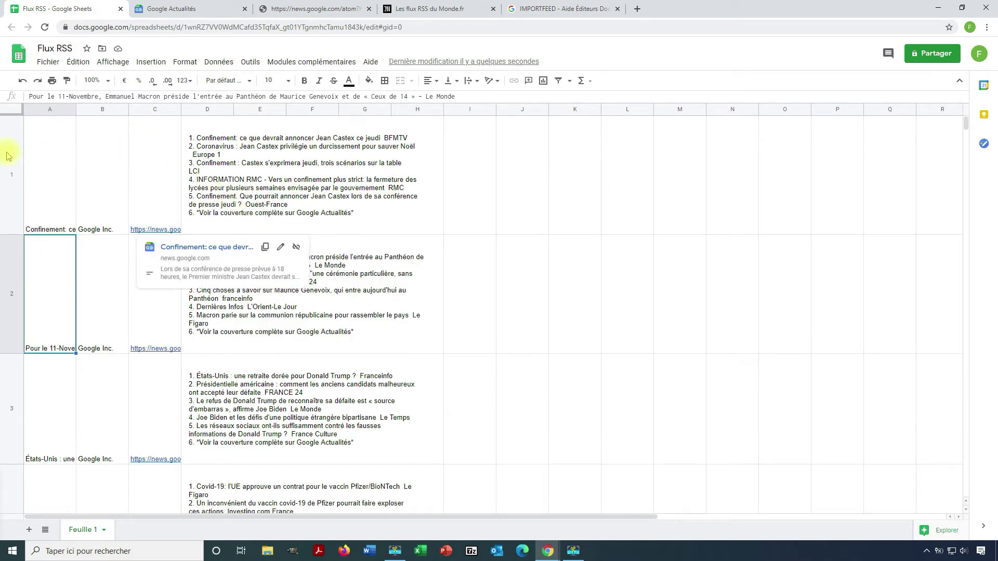
click(220, 110)
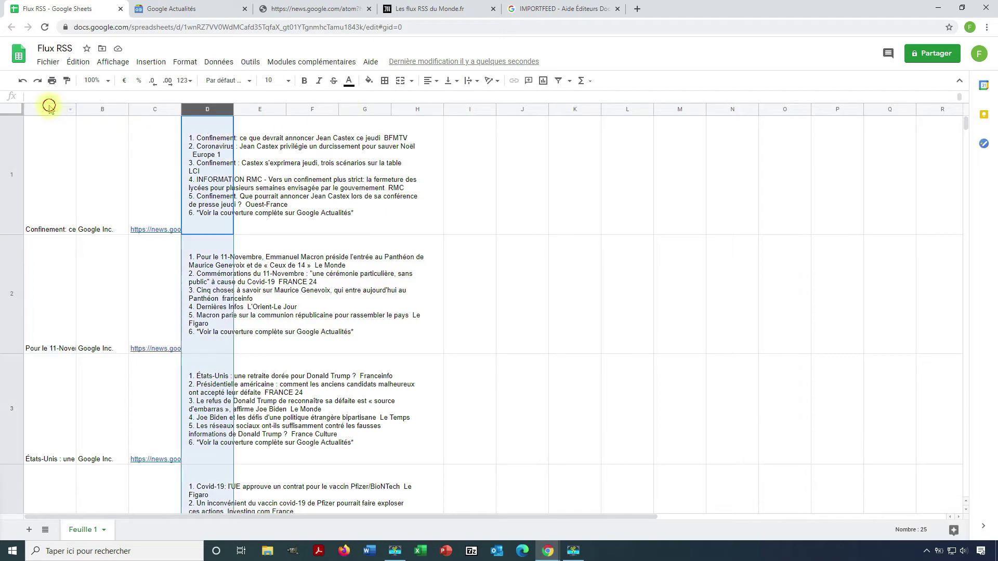
click(50, 109)
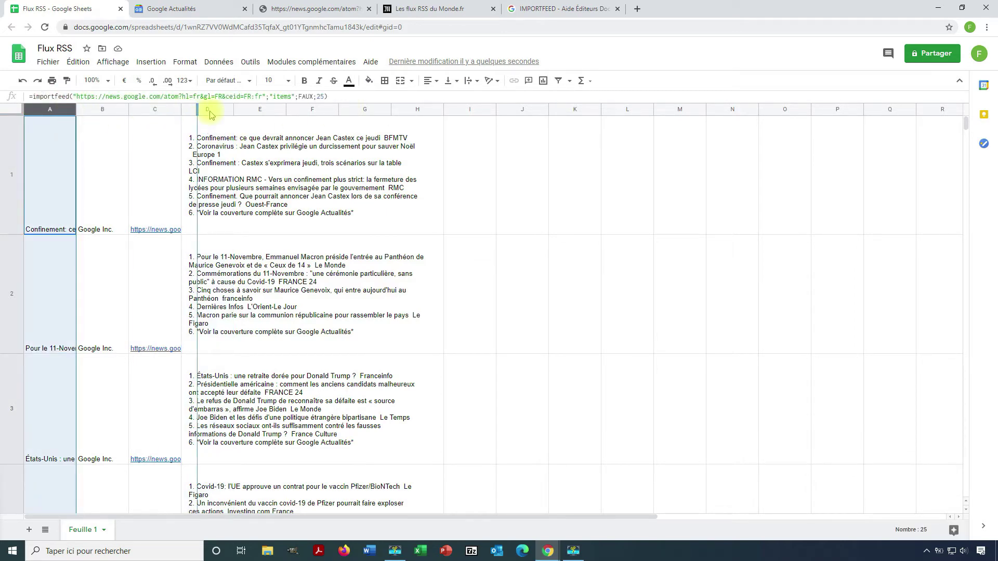
drag(76, 113, 199, 111)
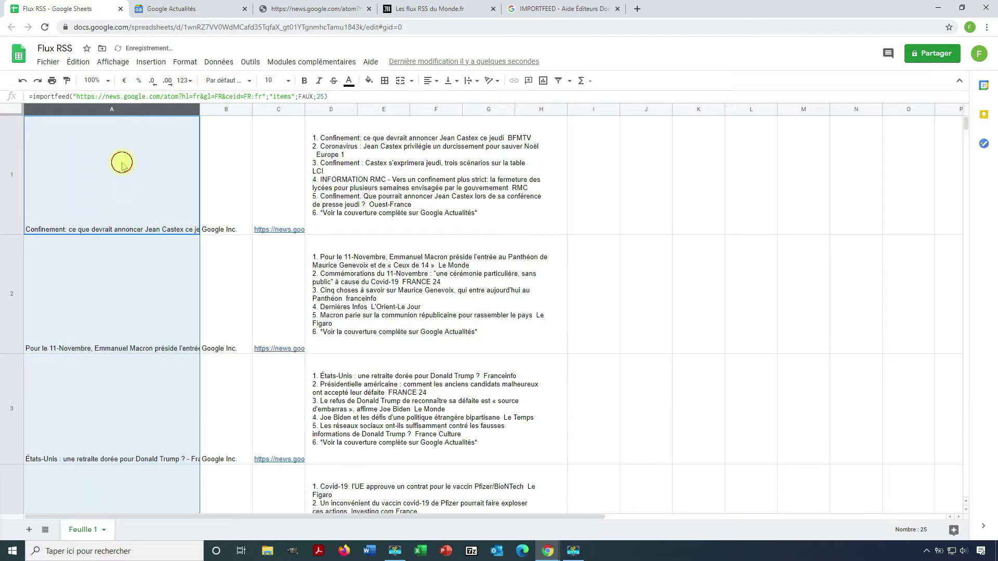
Step: Inspect the imported source, URL and description cells, then reopen A1's query argument
click(121, 162)
click(218, 177)
click(287, 159)
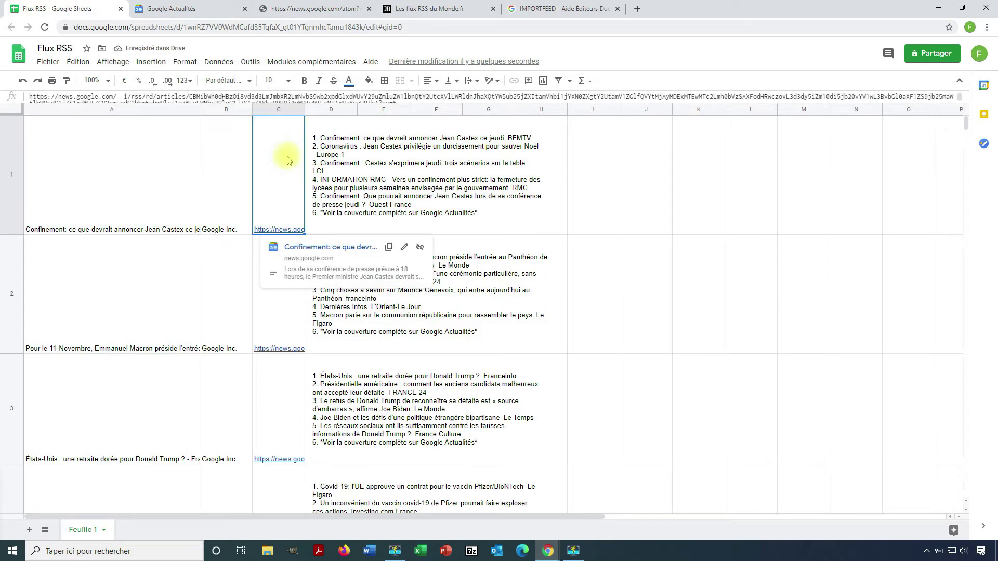
click(367, 155)
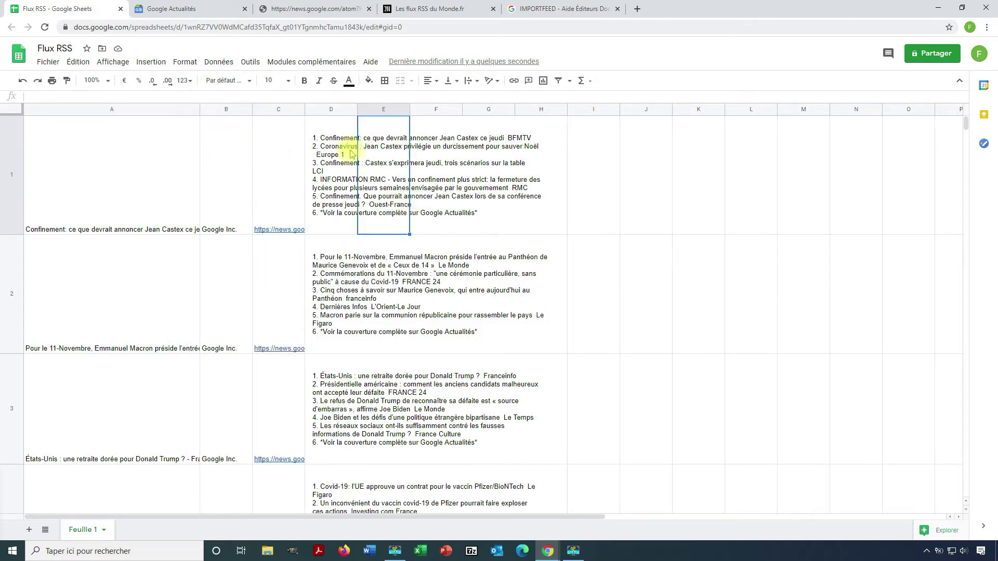
click(335, 156)
click(86, 147)
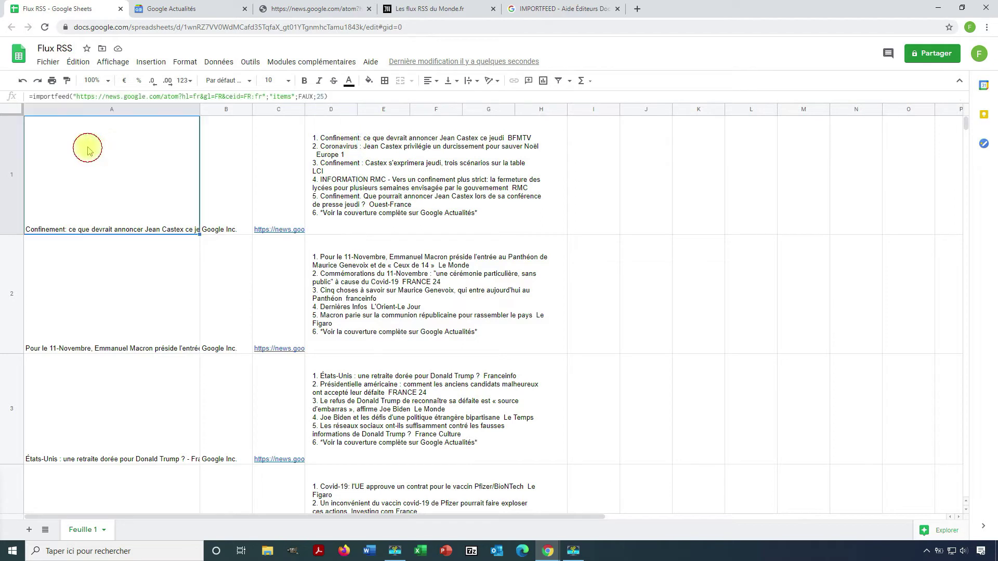
click(290, 97)
Step: Change the query to "items title" to import only headlines, then consult the help page
text(title)
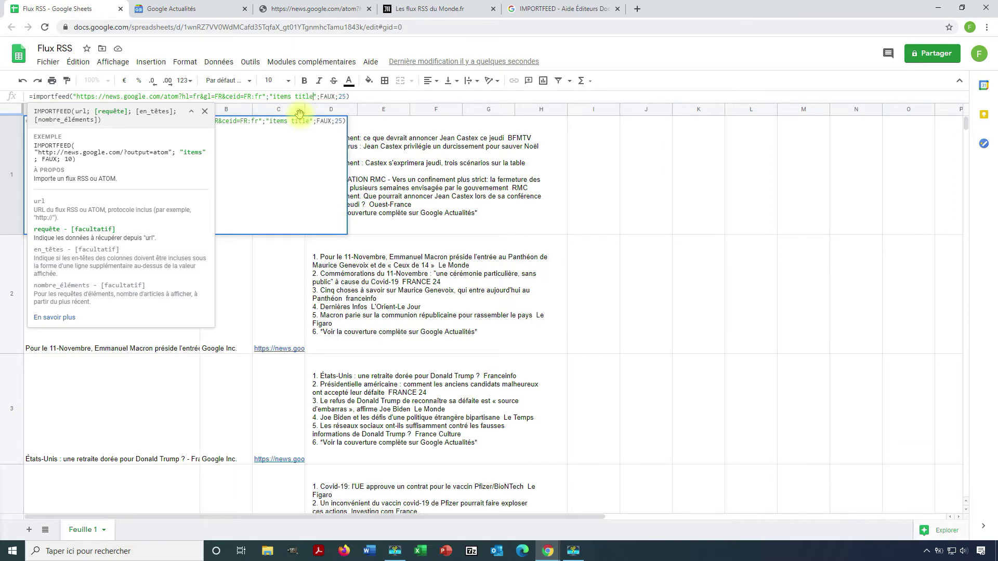
key(Return)
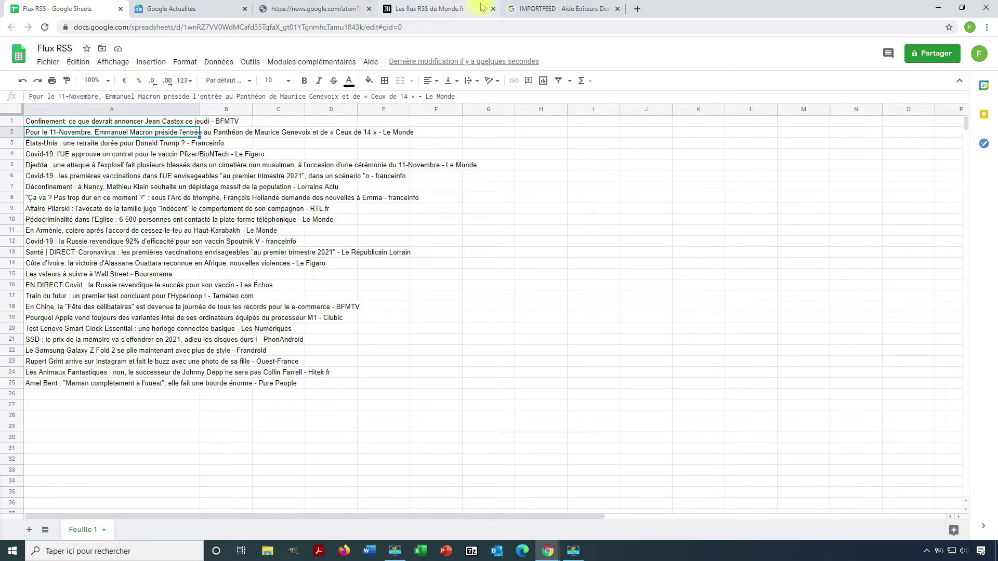
click(541, 8)
scroll(98, 395, down, 3)
scroll(97, 395, down, 6)
scroll(98, 395, down, 3)
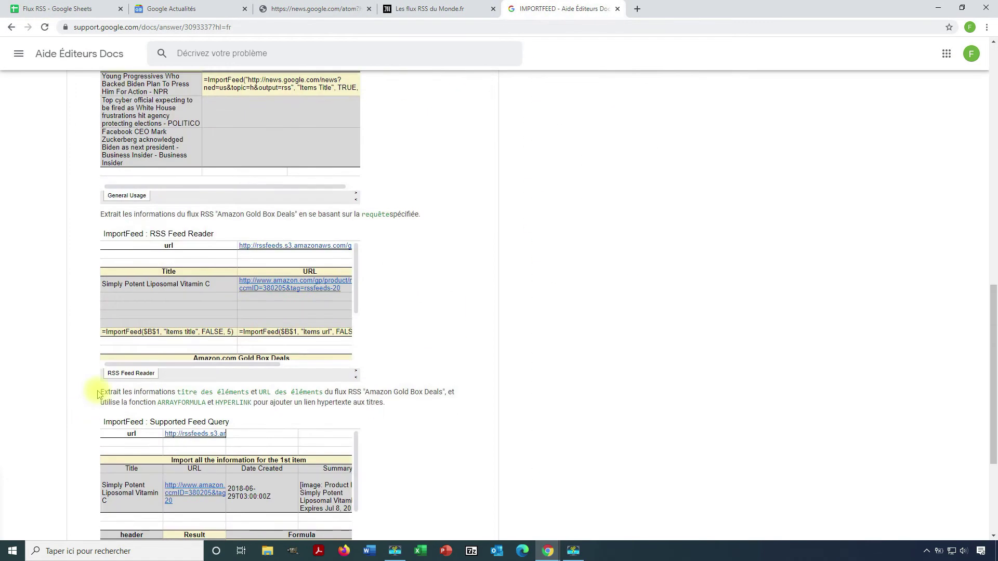
scroll(98, 395, up, 10)
scroll(98, 395, up, 5)
Step: Revert the A1 query to "items" so titles, sources, links and descriptions return
click(77, 9)
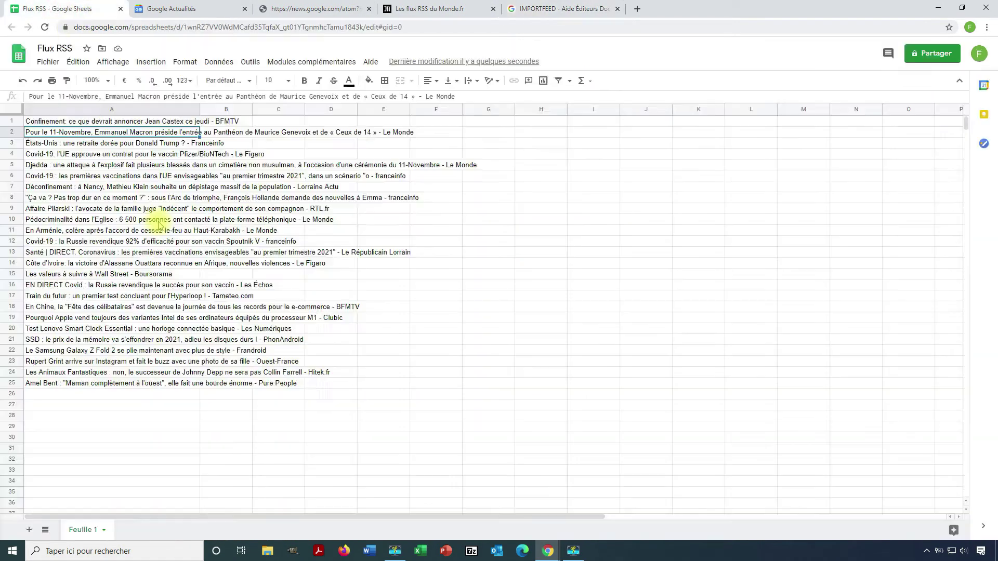
click(121, 123)
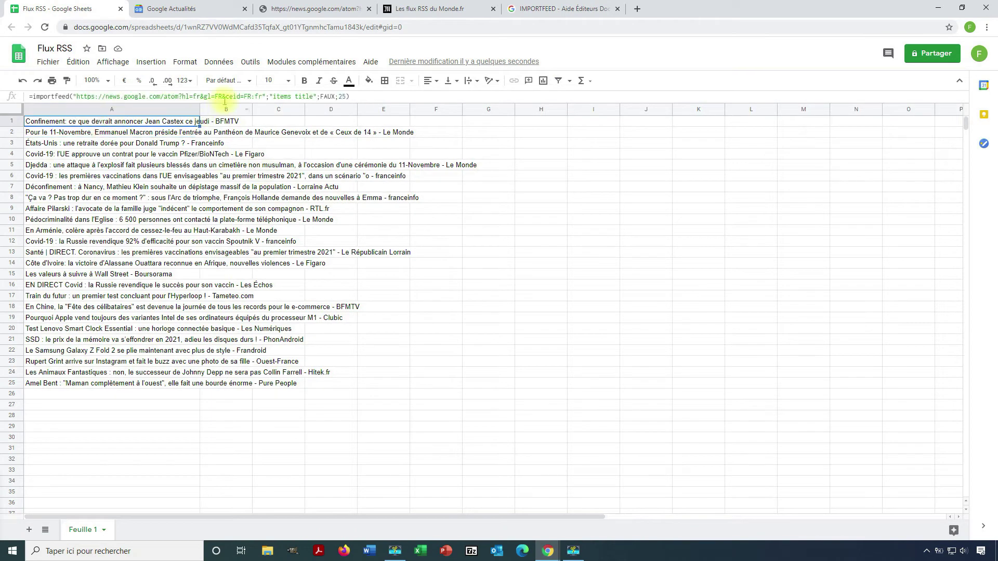
click(314, 97)
key(BackSpace)
key(BackSpace)
key(BackSpace)
key(BackSpace)
key(BackSpace)
key(BackSpace)
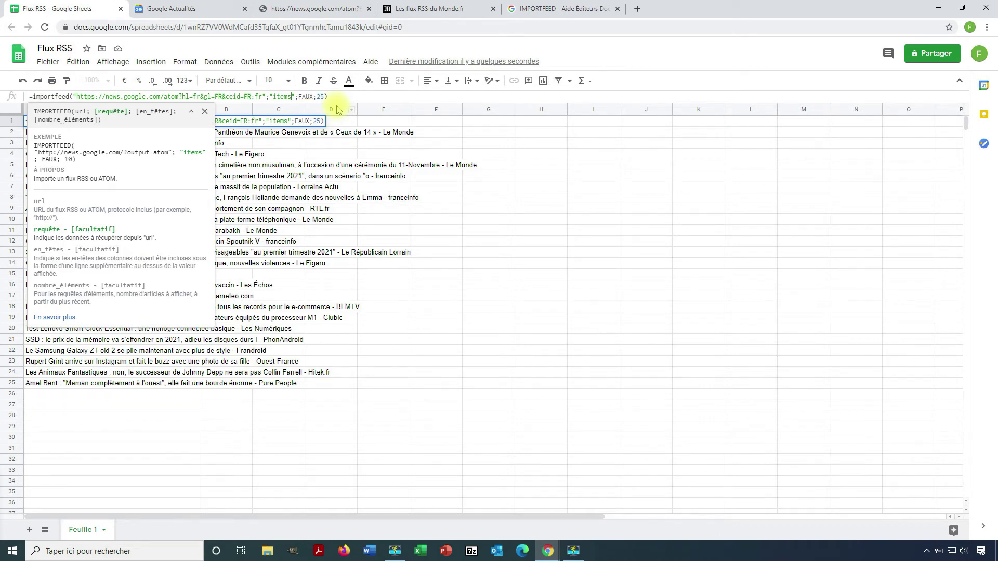
key(Return)
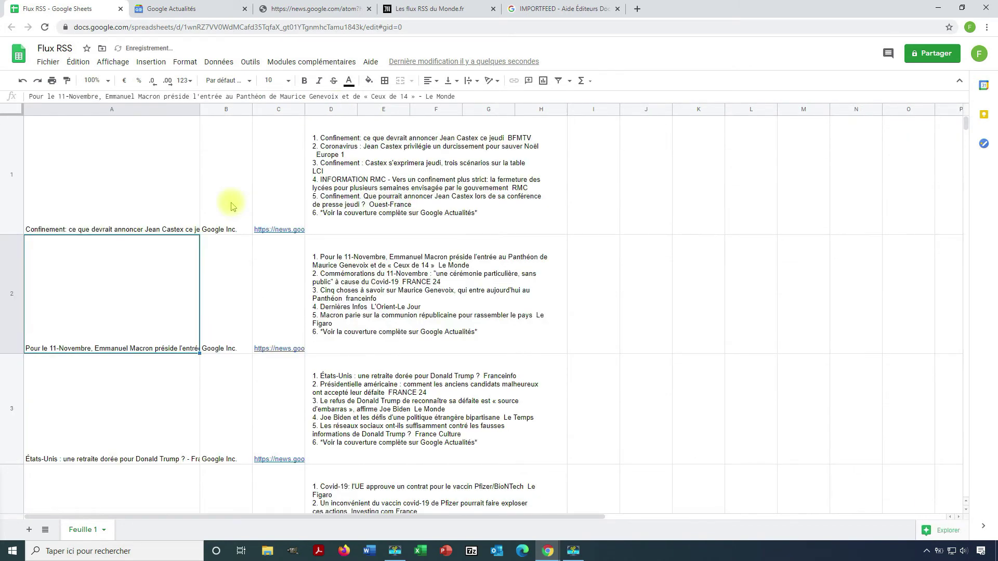
Step: Insert an empty row above the feed data at the top of the sheet
click(10, 157)
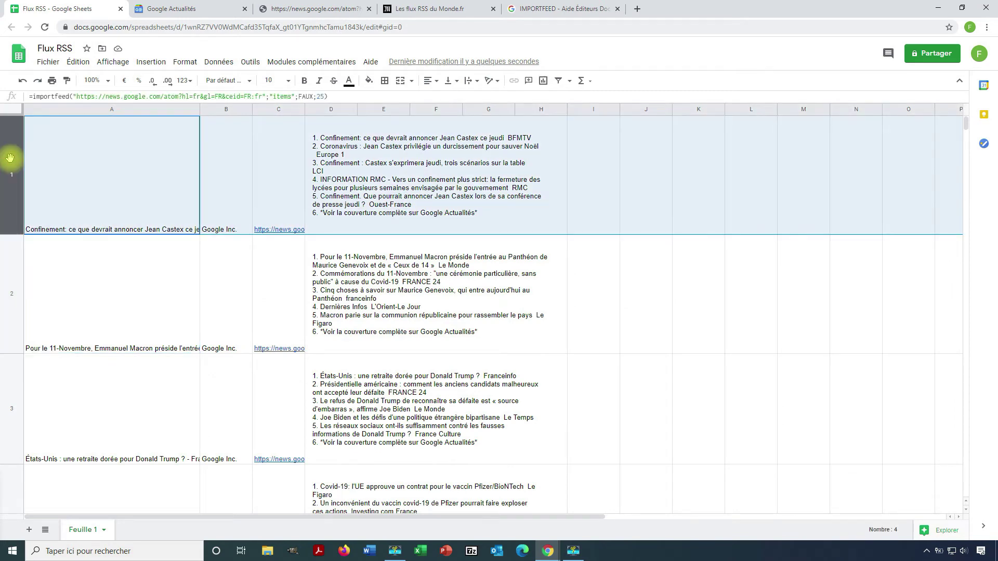
right_click(10, 158)
click(57, 242)
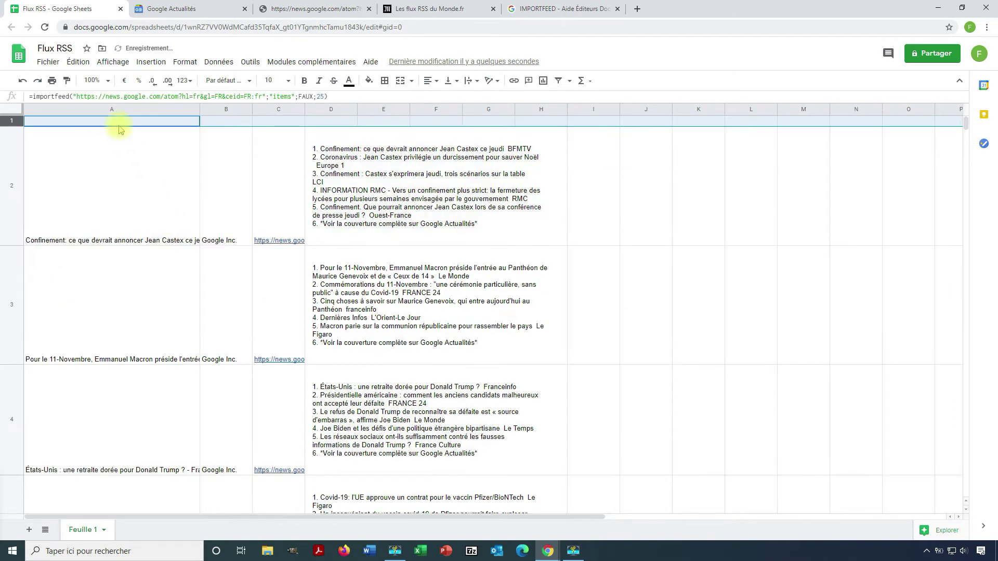
Step: Enter headers Titre, Source, URL, Description in A1:D1 and create a filter on them
click(117, 124)
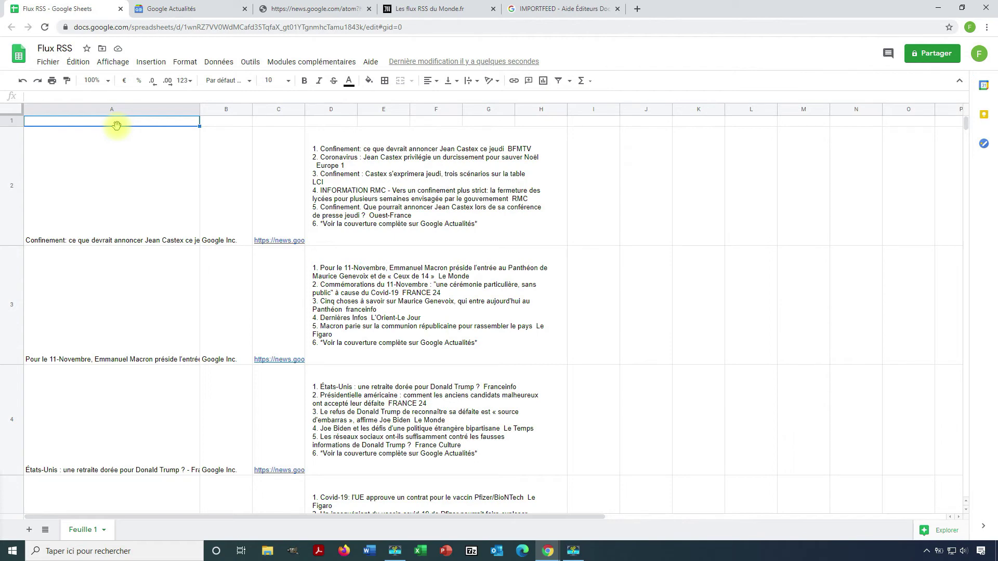
text(Titre)
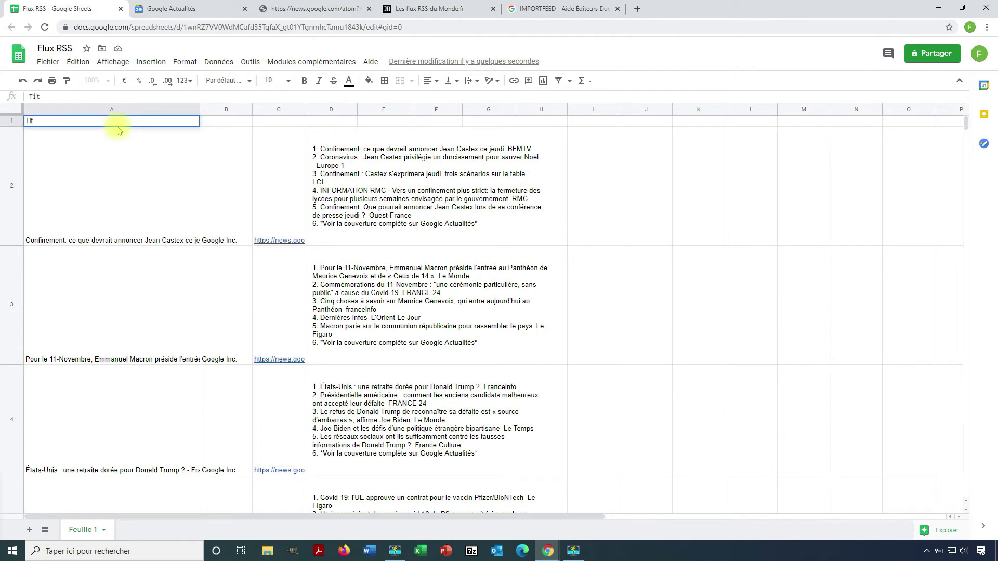
key(Tab)
text(Source)
key(Tab)
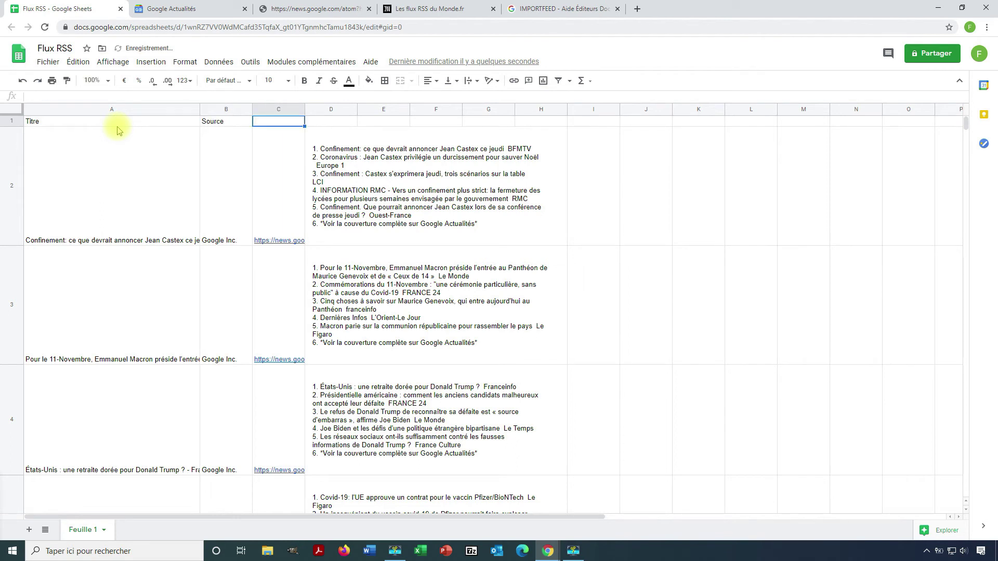
text(URL)
key(Tab)
text(Description)
click(54, 117)
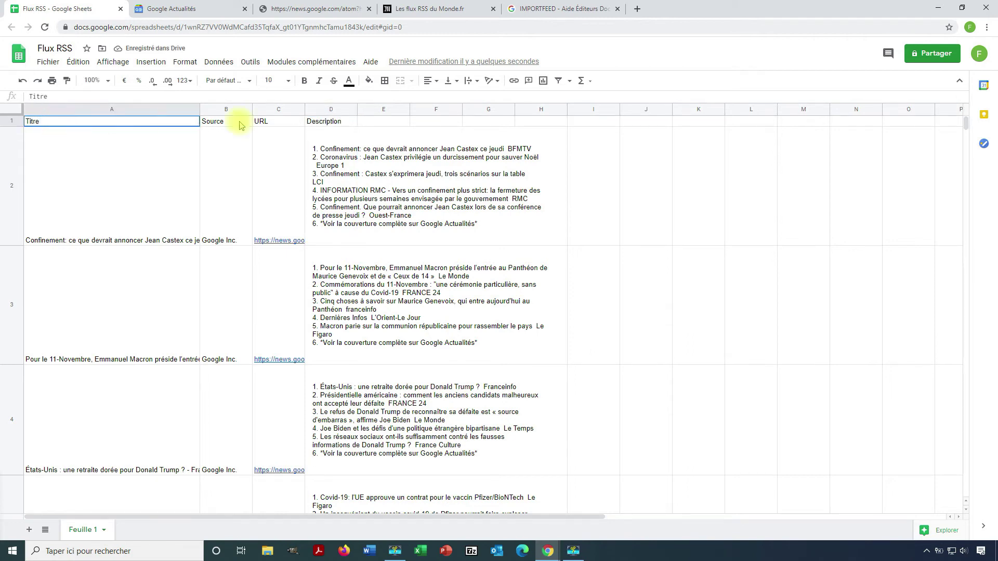
drag(55, 119, 325, 120)
click(219, 65)
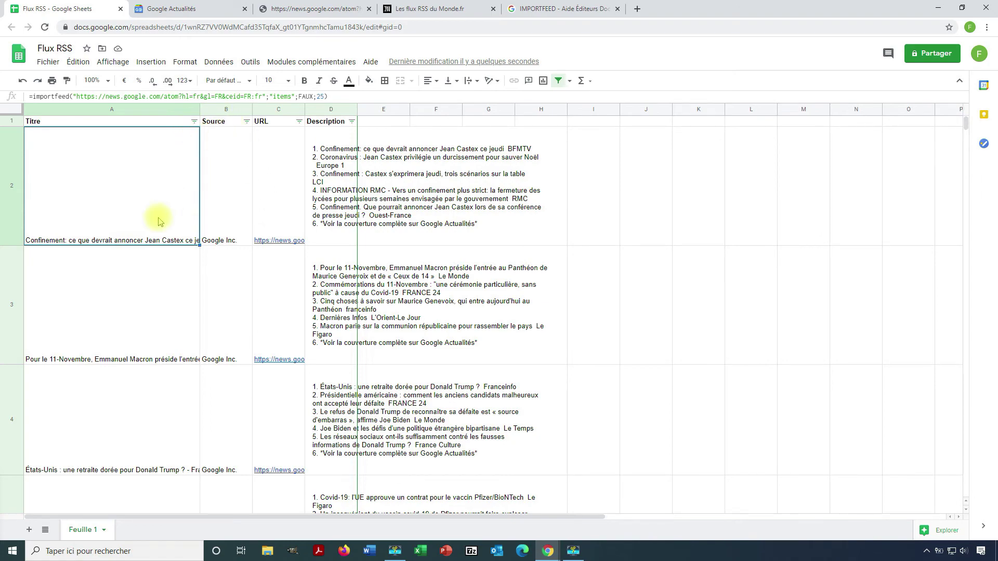
Step: Locate the Lenovo headline in cell A21 further down the feed
scroll(163, 231, down, 5)
scroll(162, 231, down, 5)
scroll(163, 231, down, 5)
scroll(162, 231, down, 5)
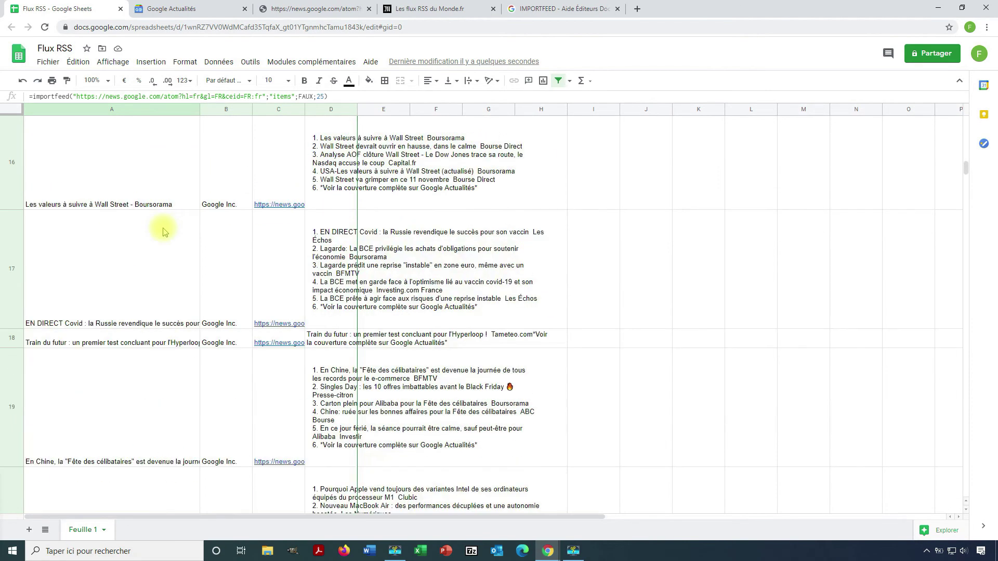
scroll(162, 231, down, 5)
click(32, 387)
Step: Filter the Titre column by a text condition with the value 'lemovo'
scroll(231, 370, up, 5)
scroll(231, 370, up, 15)
scroll(230, 363, up, 15)
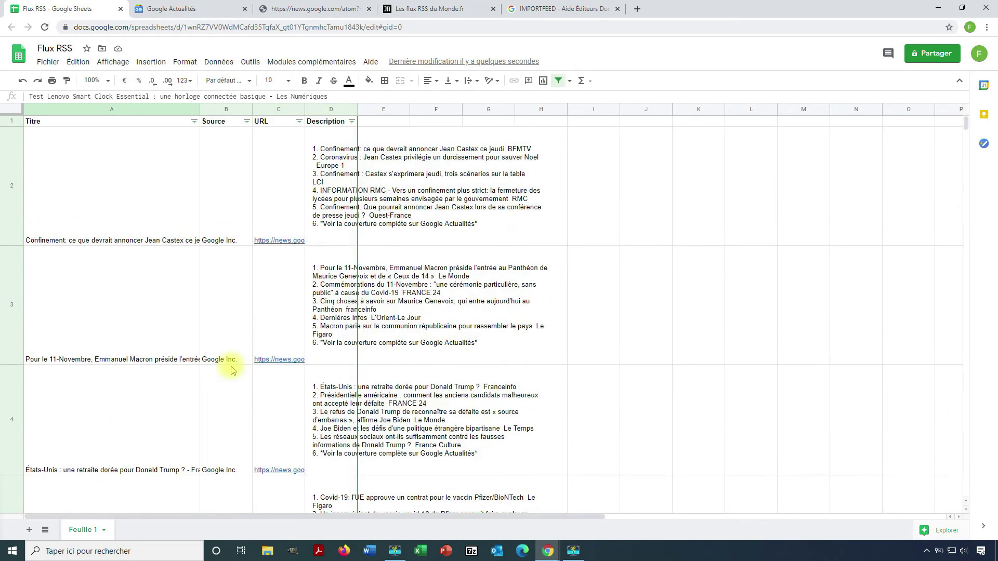
click(194, 122)
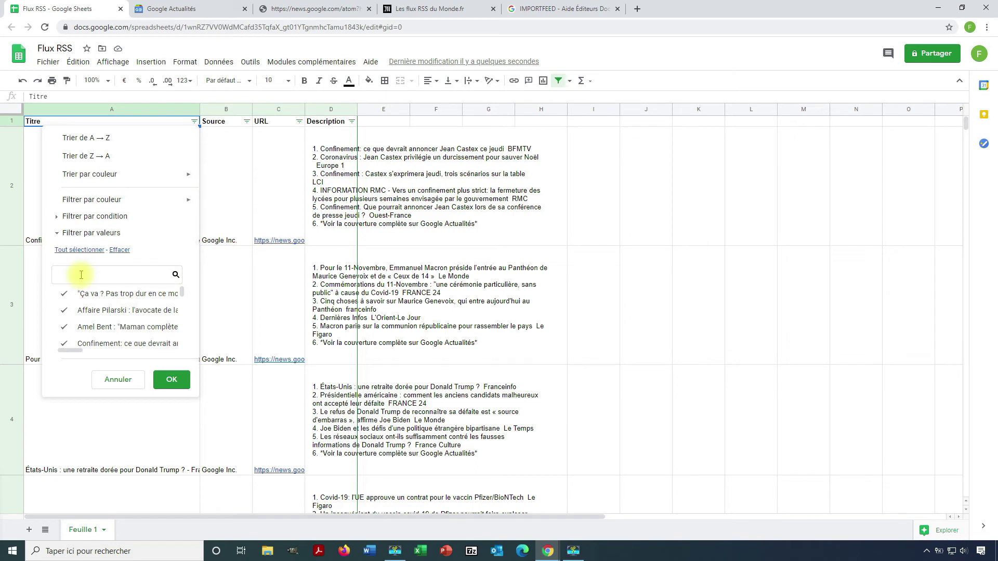
click(82, 217)
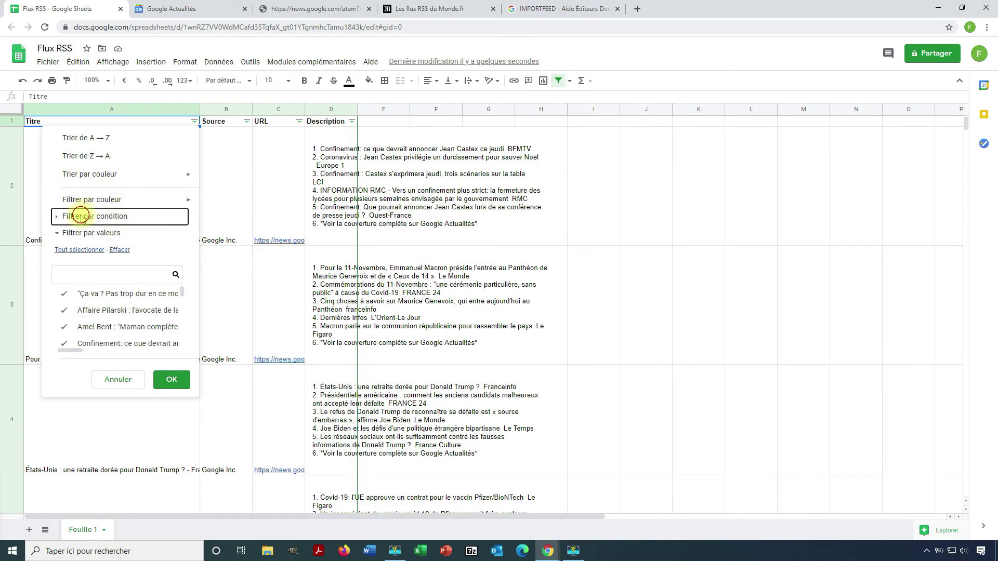
click(81, 236)
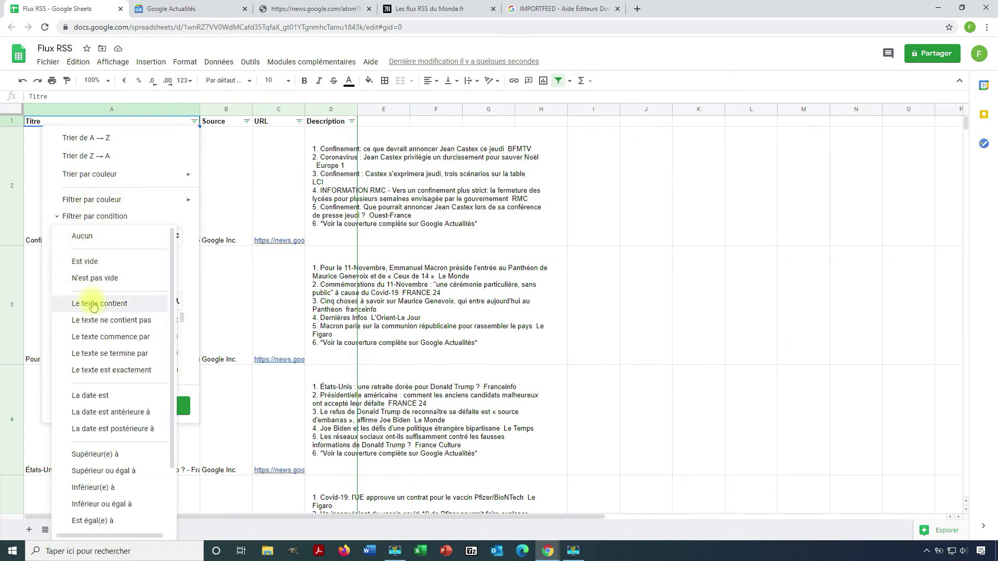
click(94, 320)
click(71, 258)
text(lemo)
text(vo)
click(172, 432)
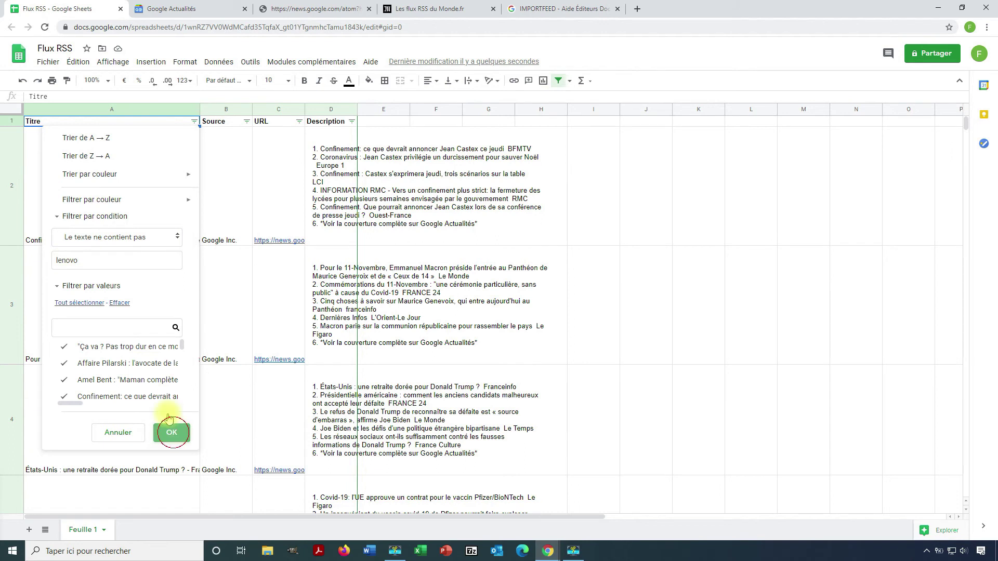
Step: Change the Titre filter condition to Le texte contient so only lenovo titles remain
click(194, 121)
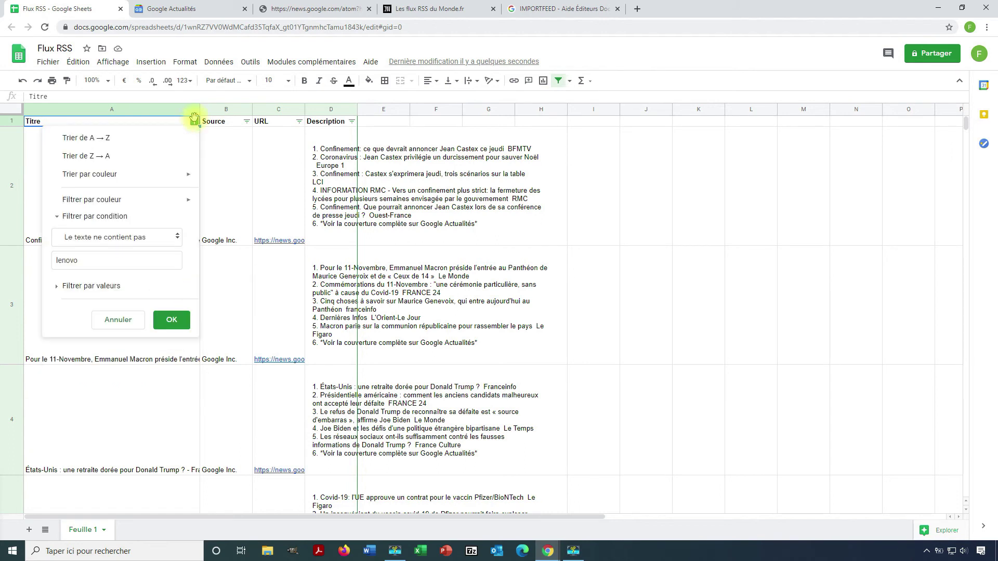
click(109, 240)
click(99, 222)
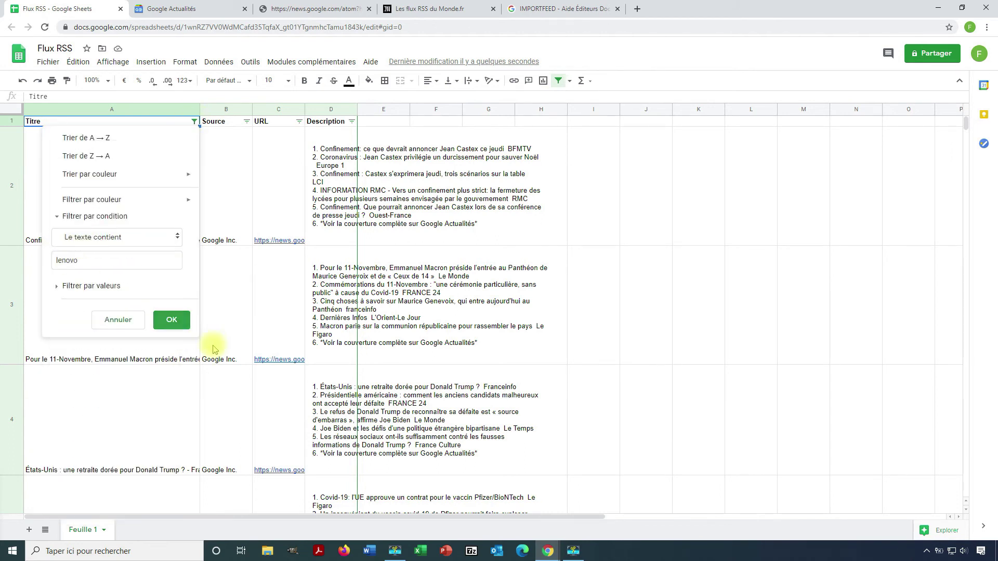
click(169, 318)
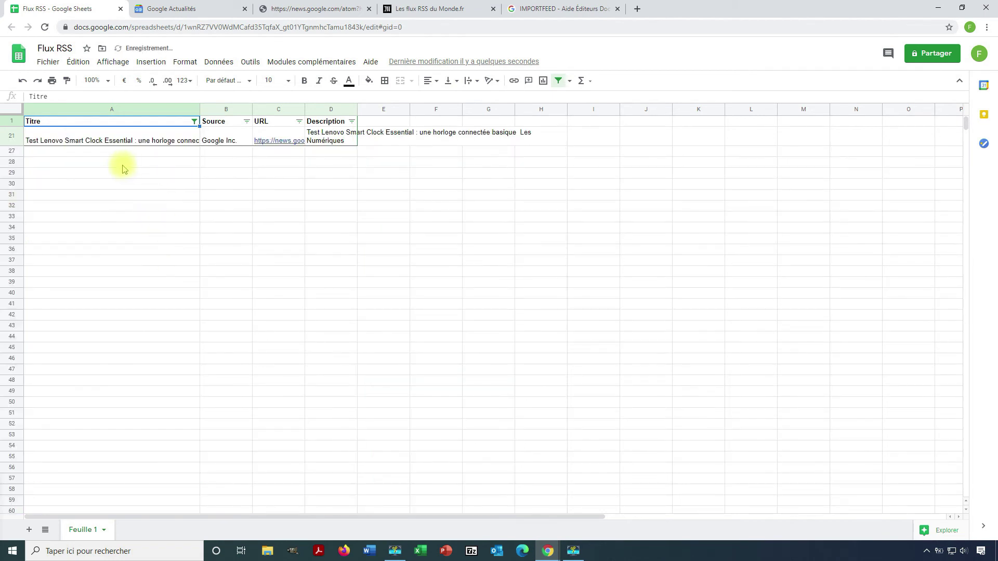
click(54, 133)
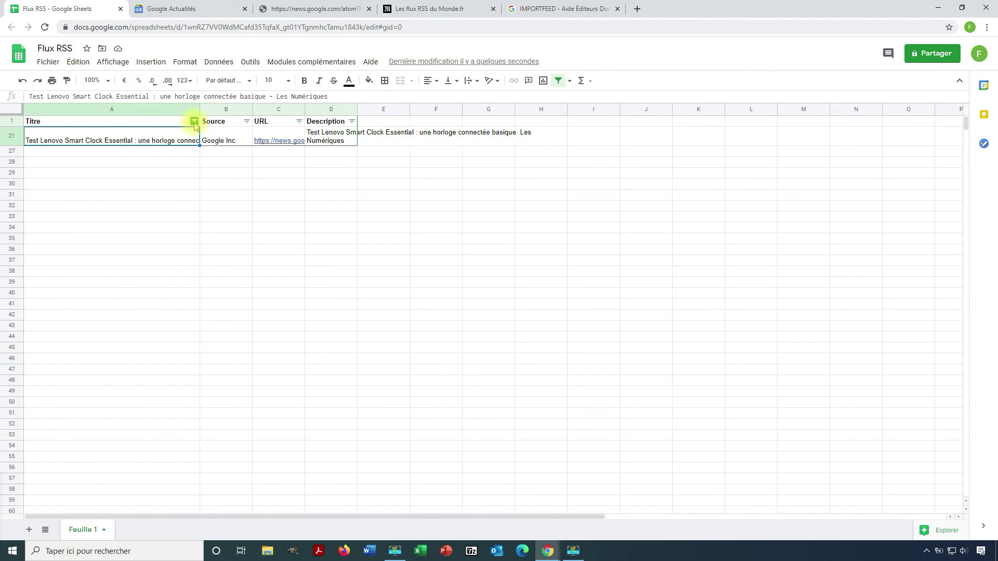
click(531, 9)
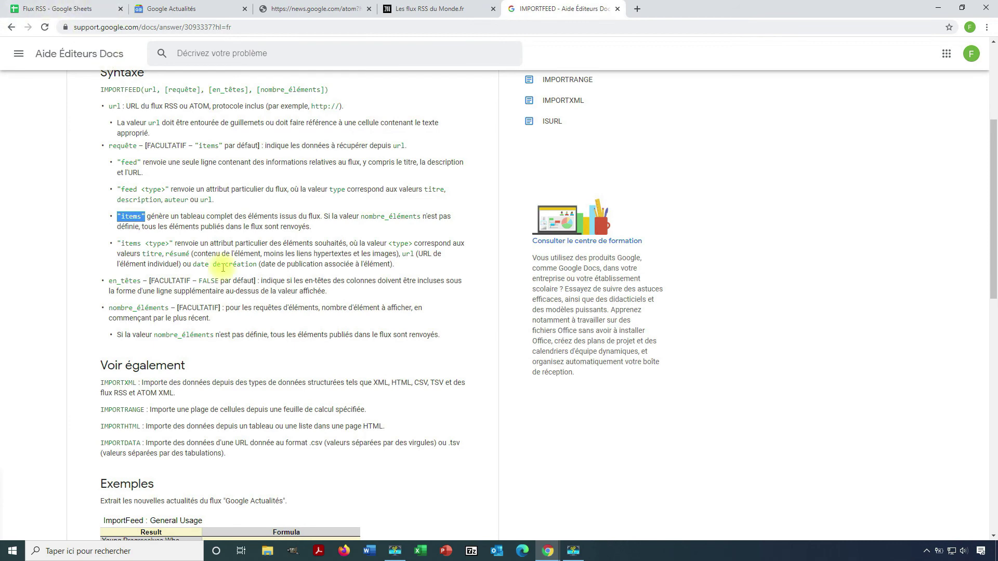
scroll(223, 268, down, 3)
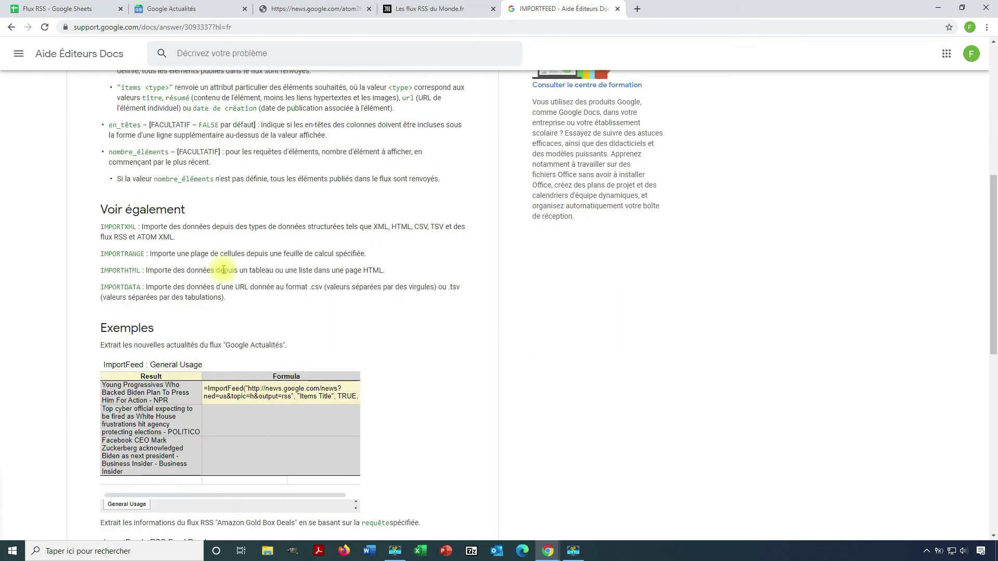
scroll(218, 218, up, 3)
click(52, 9)
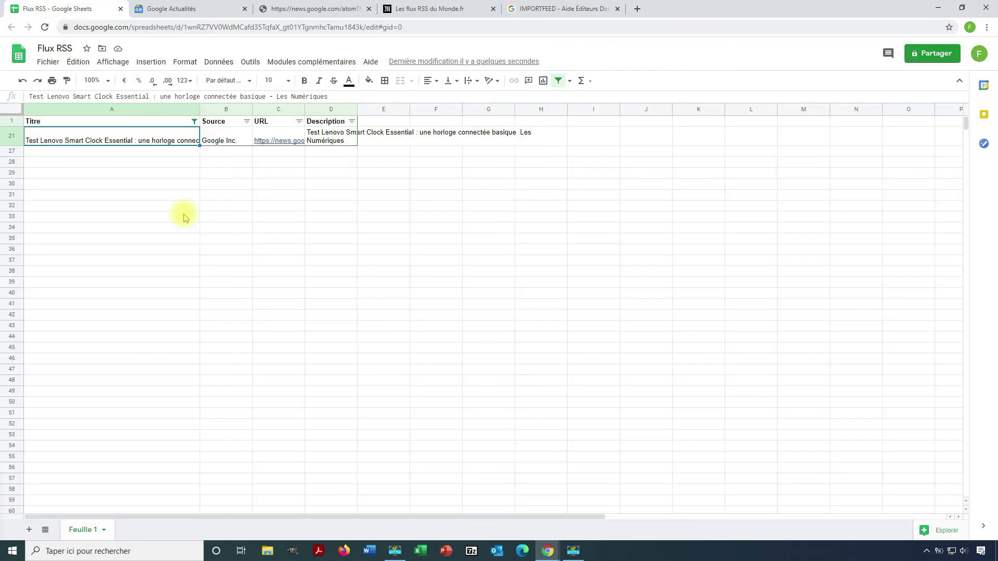